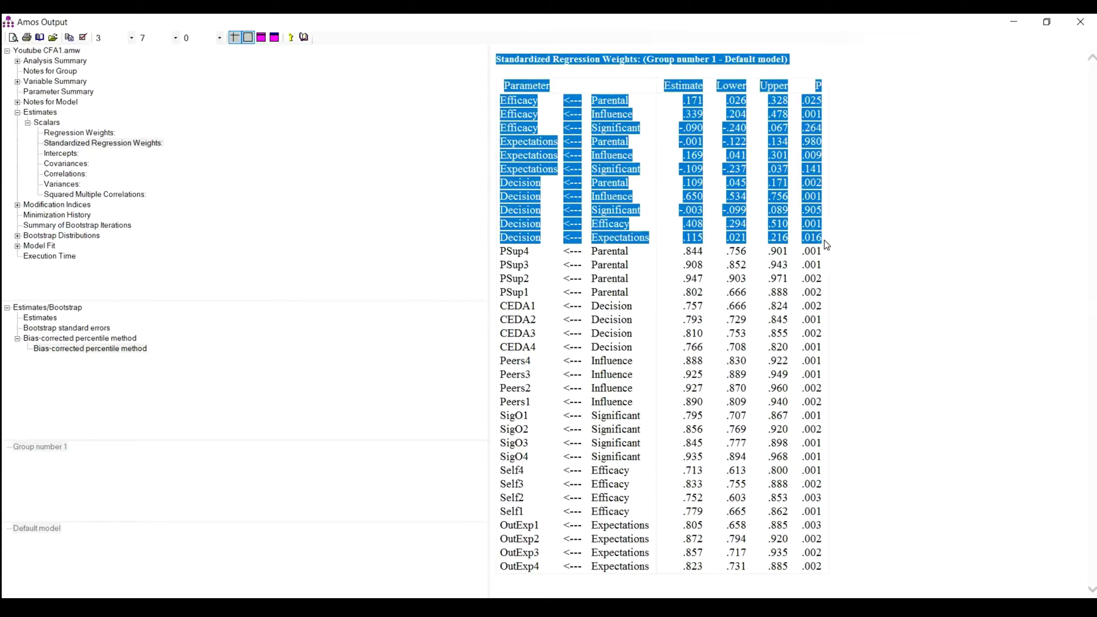
- Copy the selected Standardized Regression Weights rows from the Amos output and paste them below Hypothesis 4 in the Word document
right_click(690, 205)
click(726, 220)
key(alt+Tab)
scroll(271, 242, down, 8)
scroll(271, 242, up, 3)
key(ctrl+v)
scroll(216, 240, up, 5)
- Set the whole pasted regression weights table to 1.0 line spacing and the Times New Roman font
click(133, 321)
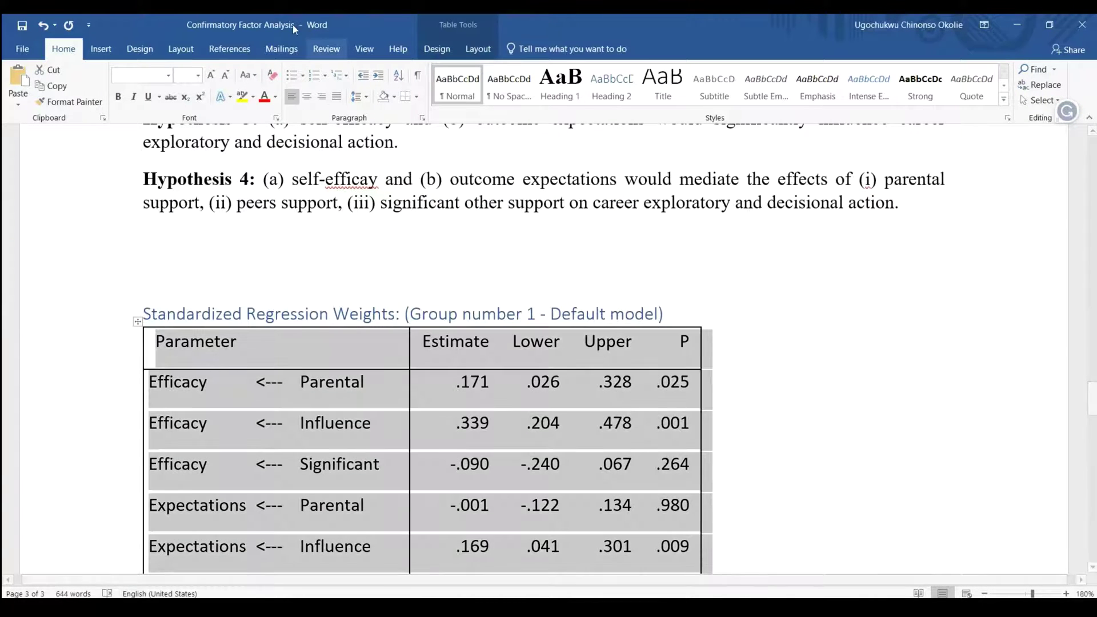
click(358, 106)
click(374, 118)
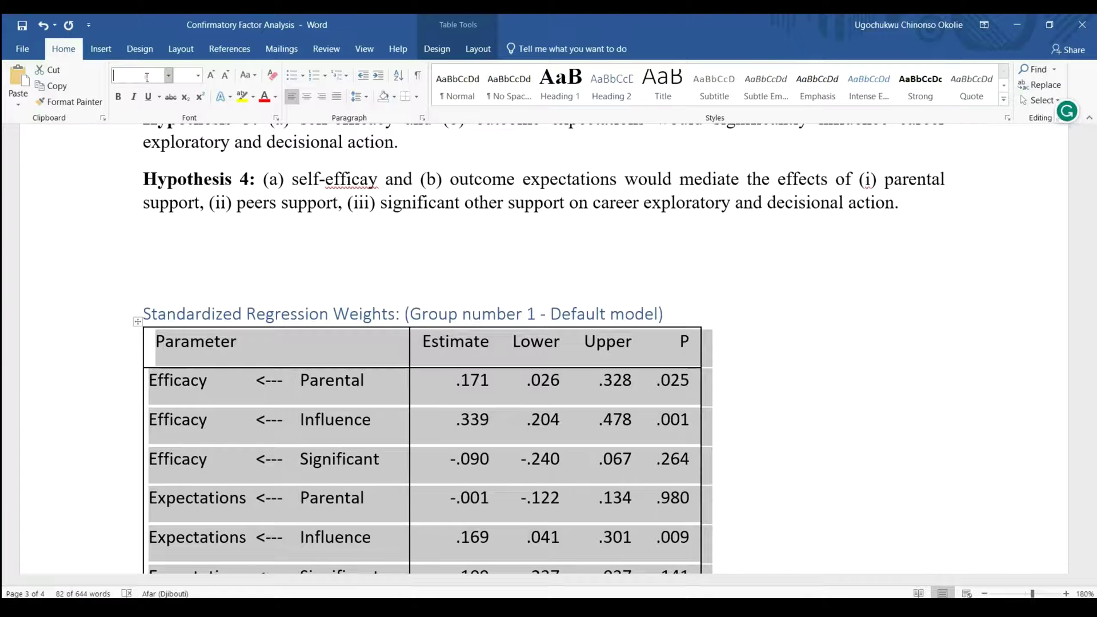
text(Times New Roman)
key(Return)
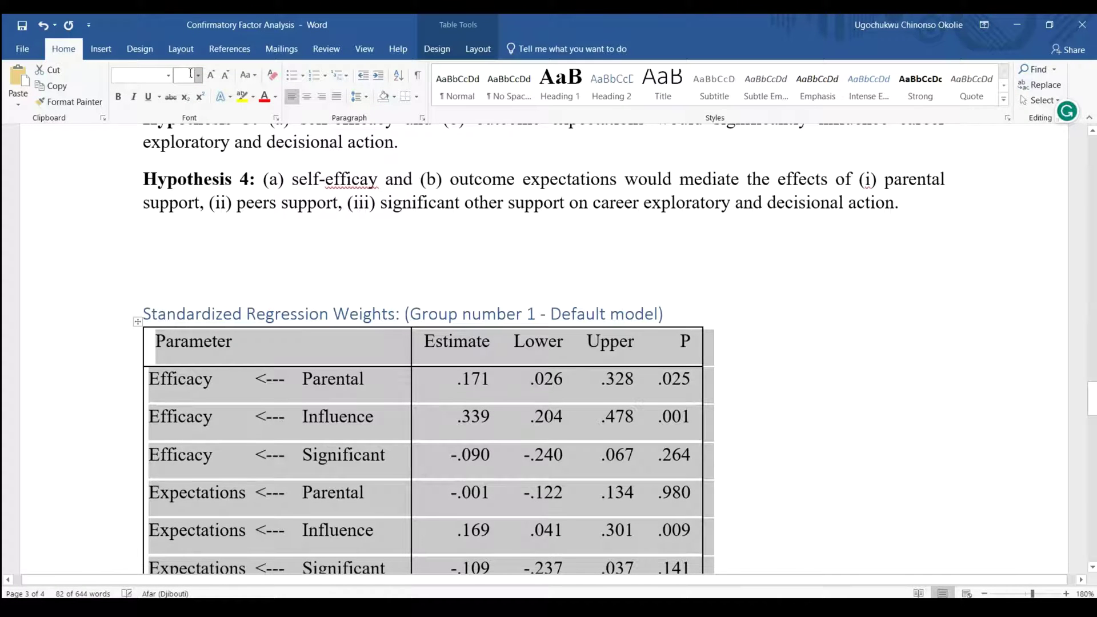
- Remove the space after paragraphs throughout the regression weights table
scroll(289, 310, down, 1)
click(363, 100)
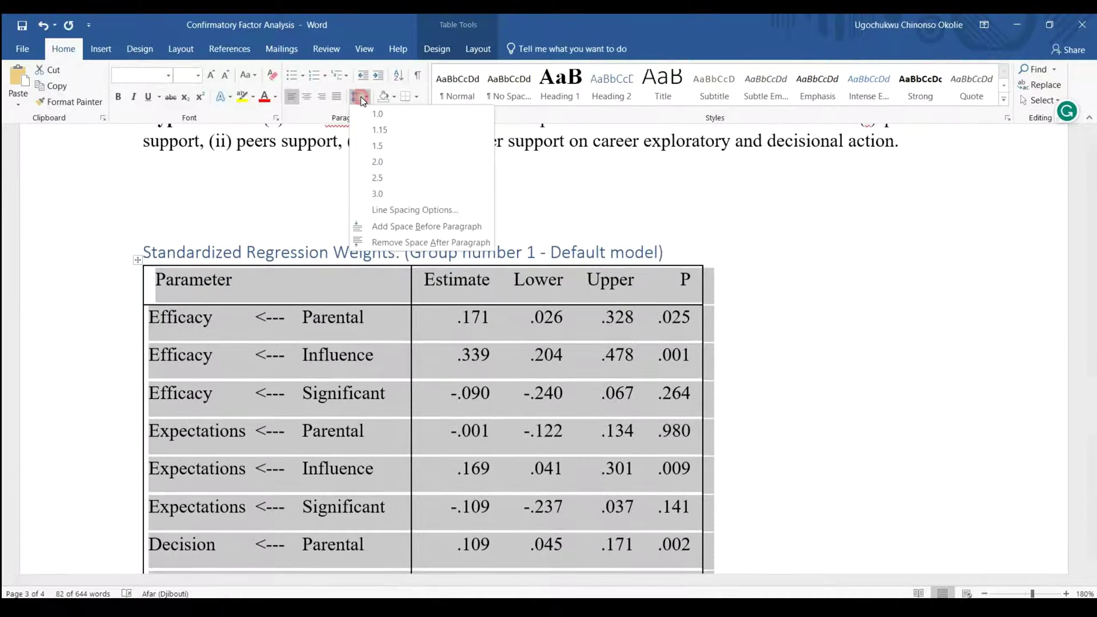
click(413, 239)
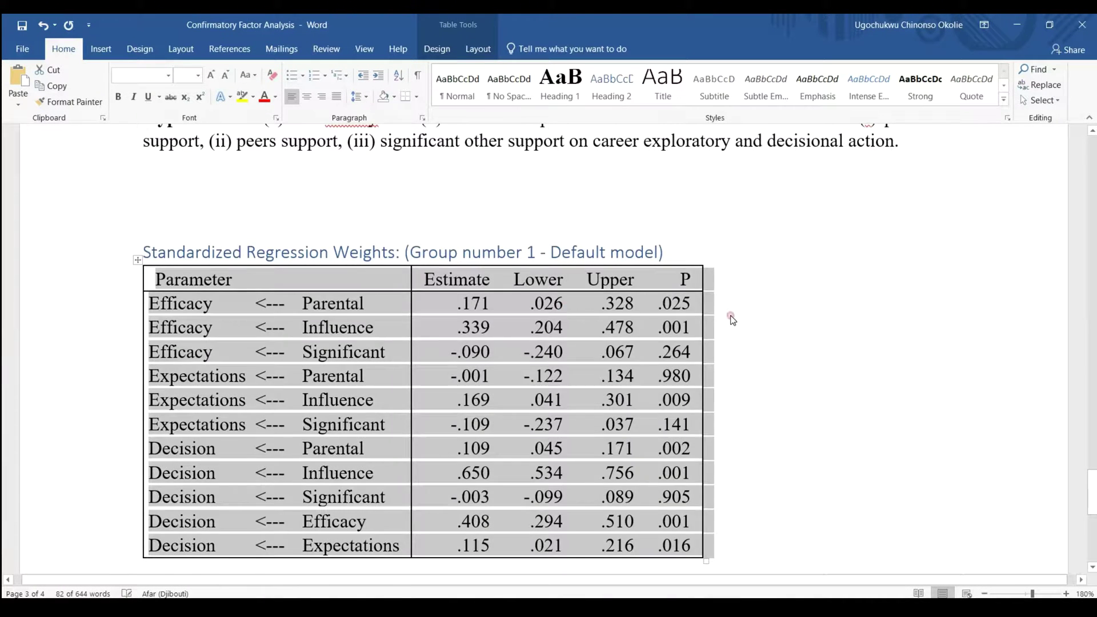
click(732, 317)
- Compare the parental support part of Hypothesis 1 with the Decision <--- Parental row of the table, including its P value
scroll(732, 315, up, 2)
scroll(731, 316, up, 4)
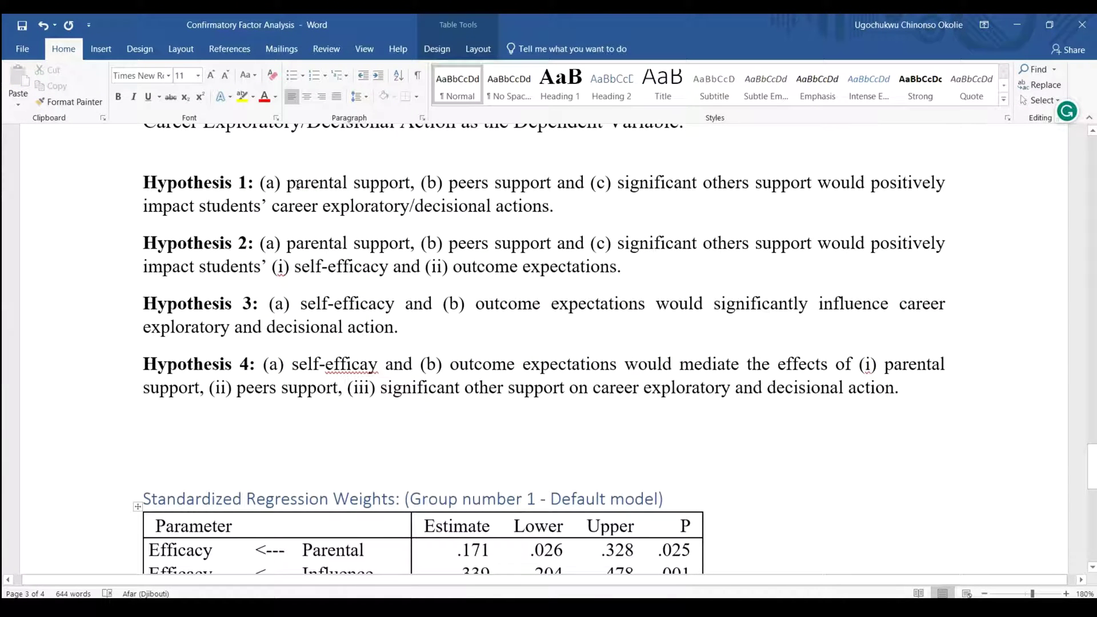
drag(288, 184, 410, 184)
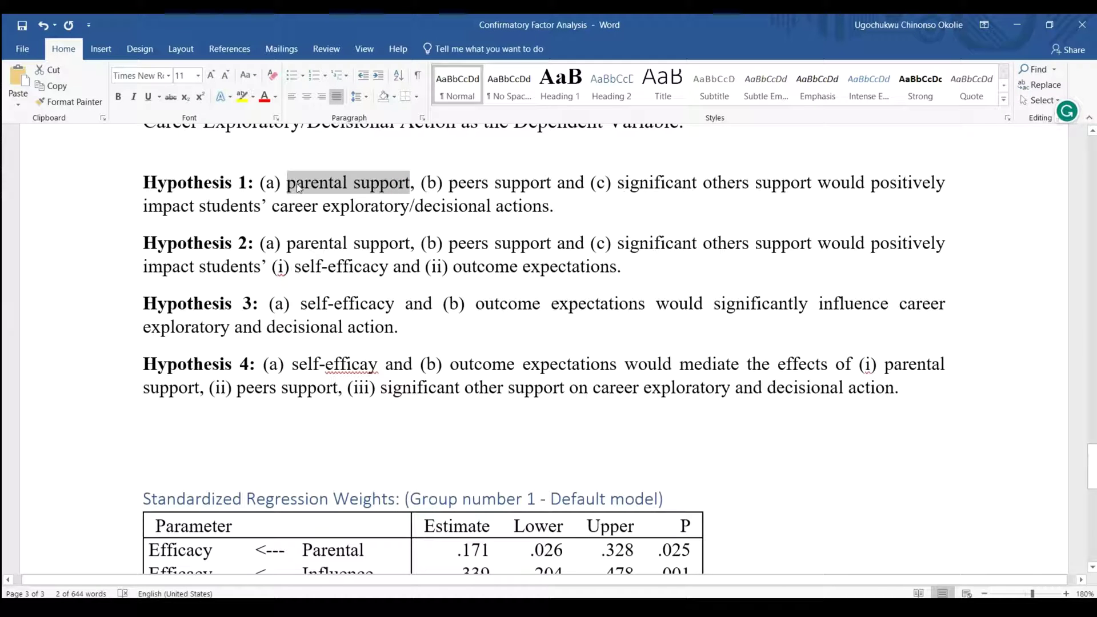
scroll(302, 204, down, 10)
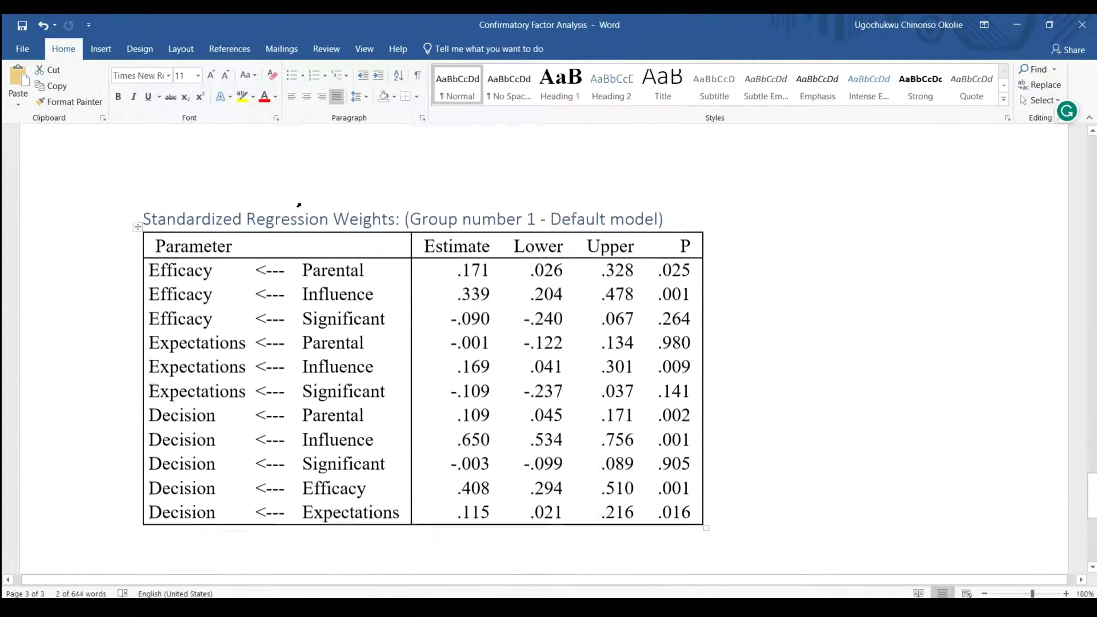
click(361, 378)
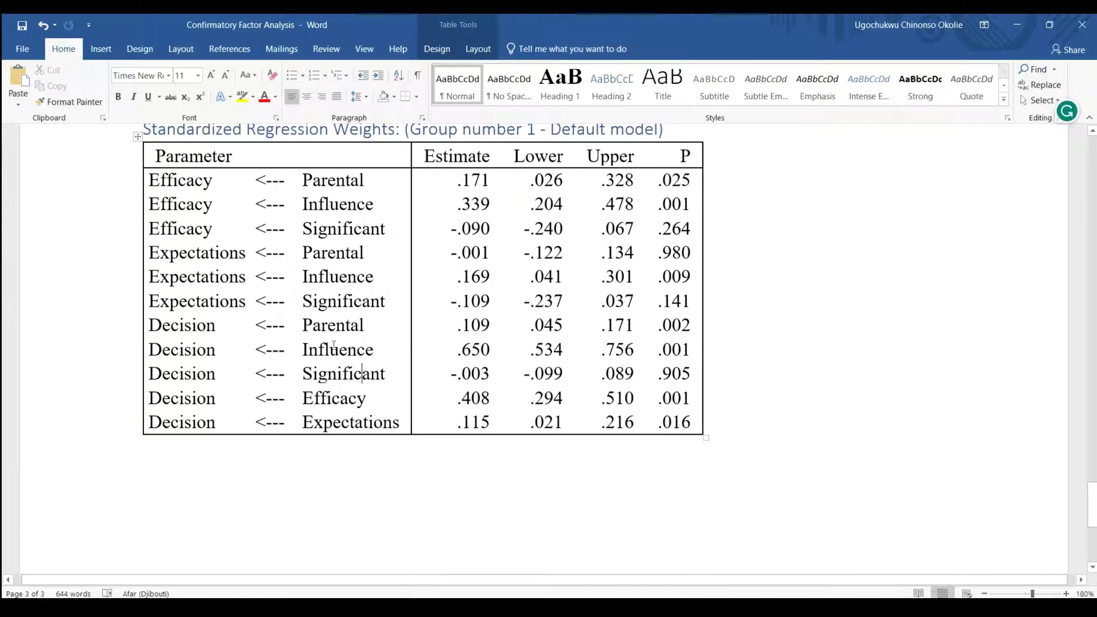
drag(299, 323, 365, 325)
click(113, 330)
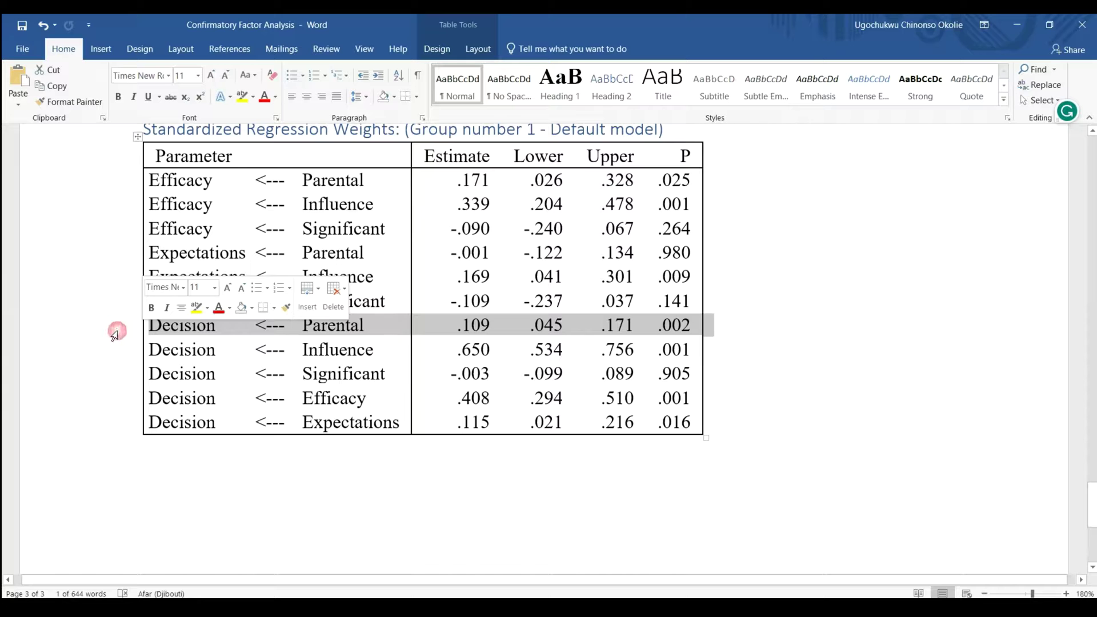
click(690, 328)
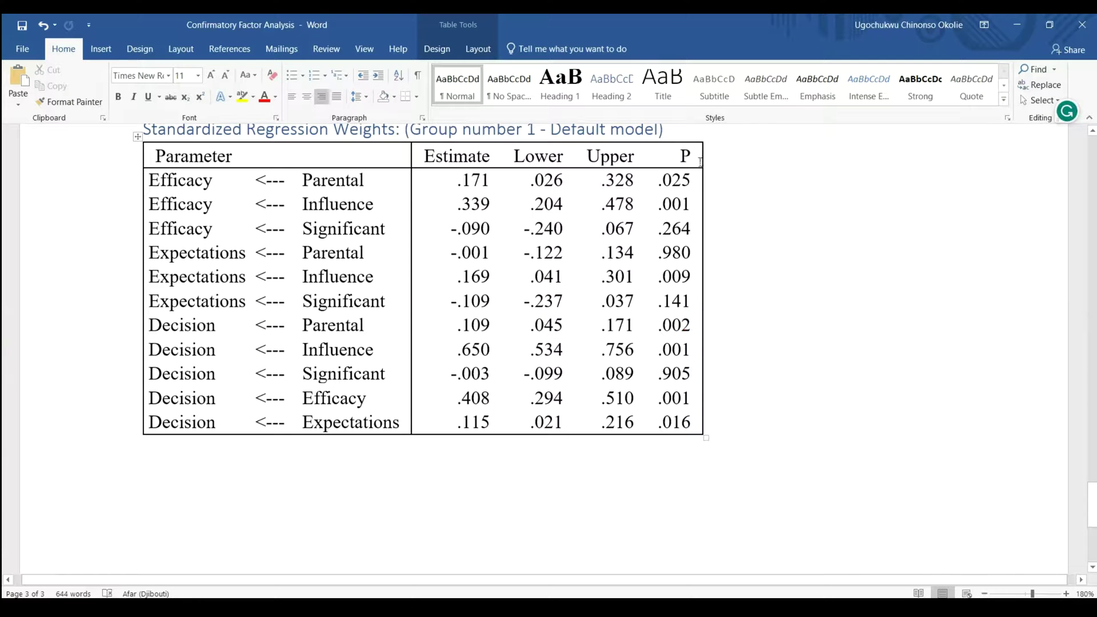
- Add two columns after the P column, give all table cells borders, and head the first new column "Interpretation"
drag(707, 142, 712, 151)
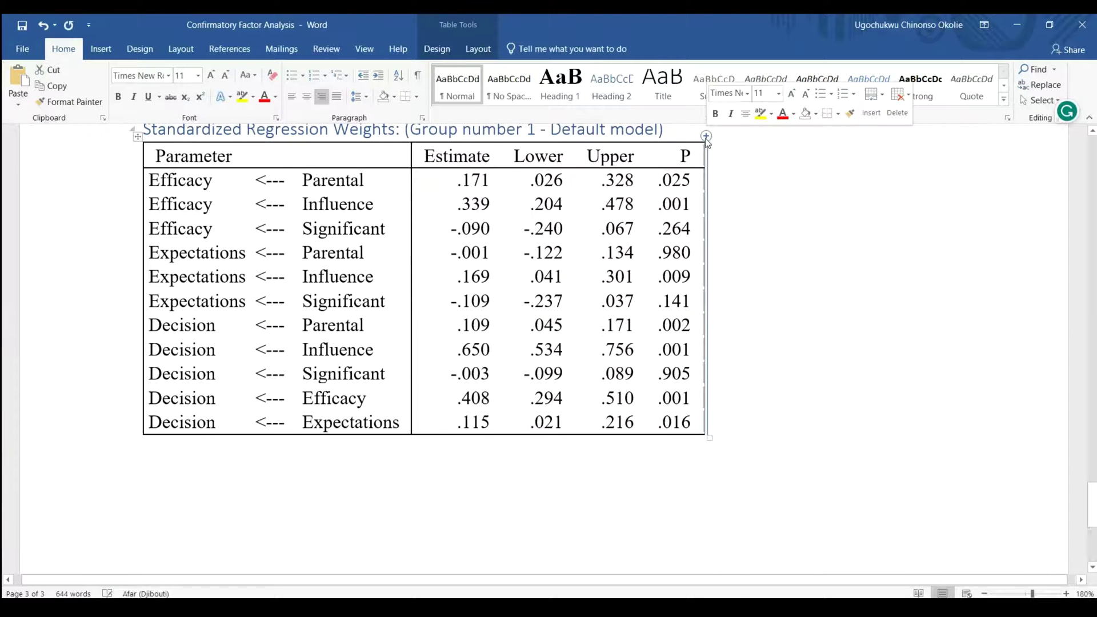
click(725, 174)
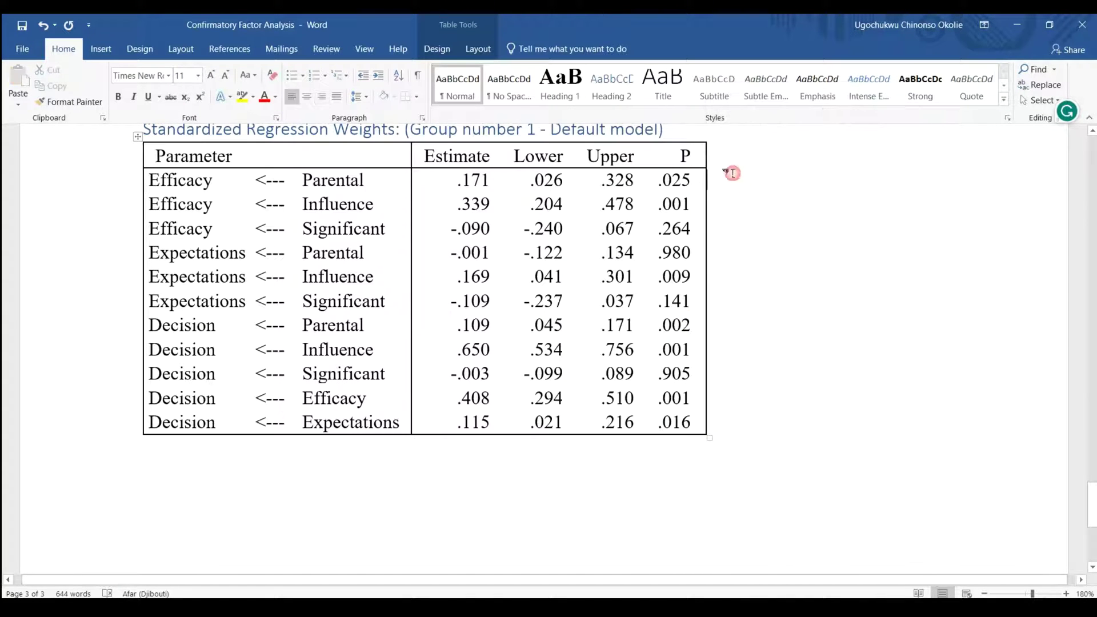
drag(706, 200, 709, 199)
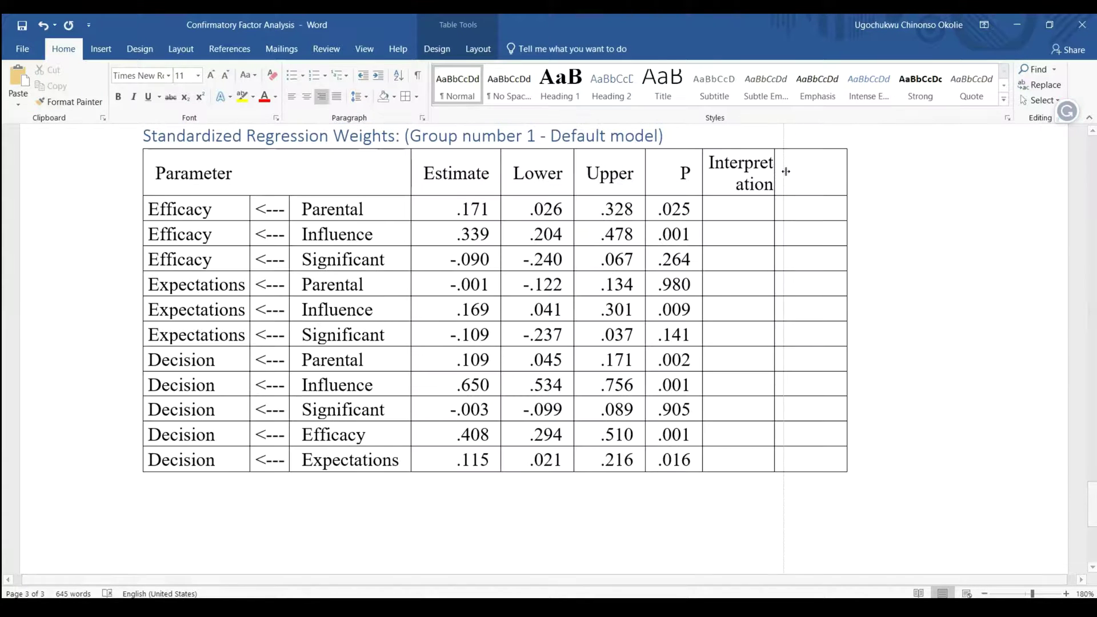
- Delete the spare blank column at the table's end and widen the Interpretation column so its heading fits on one line
click(818, 179)
click(829, 152)
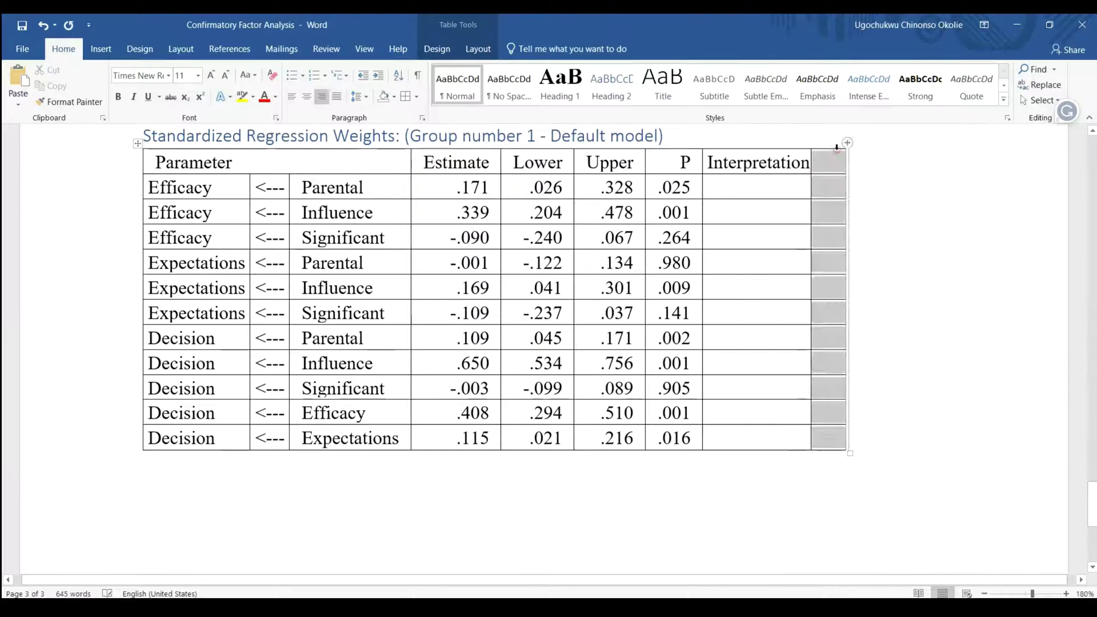
key(shift+Left)
key(shift+Left)
key(BackSpace)
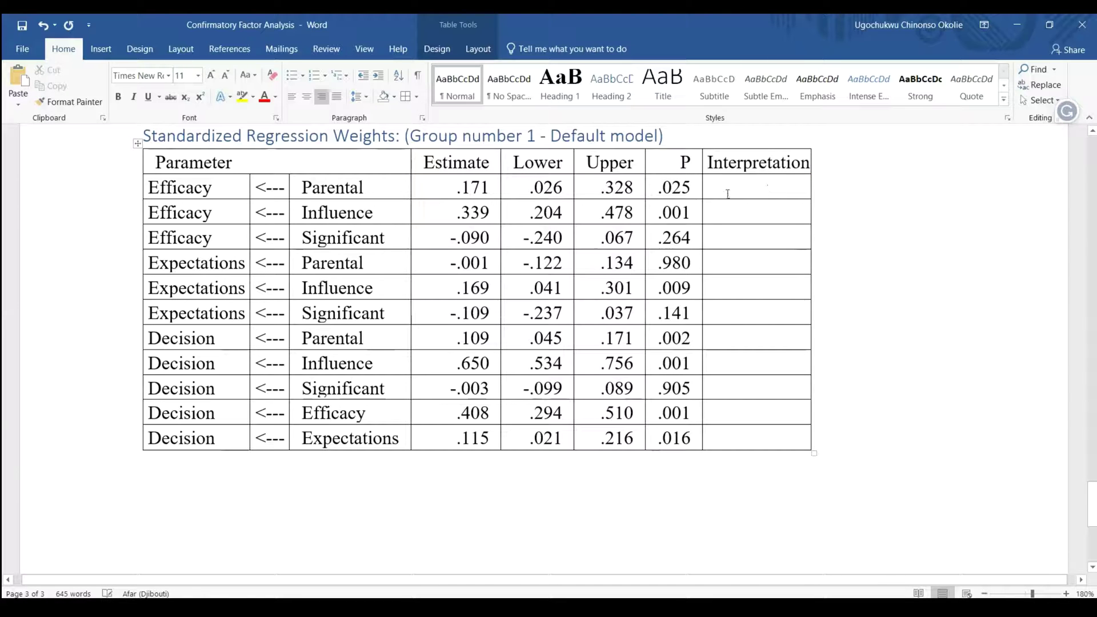
drag(811, 184, 823, 186)
- Review the predictor variables in the table and the parental support part of Hypothesis 1
scroll(610, 238, up, 2)
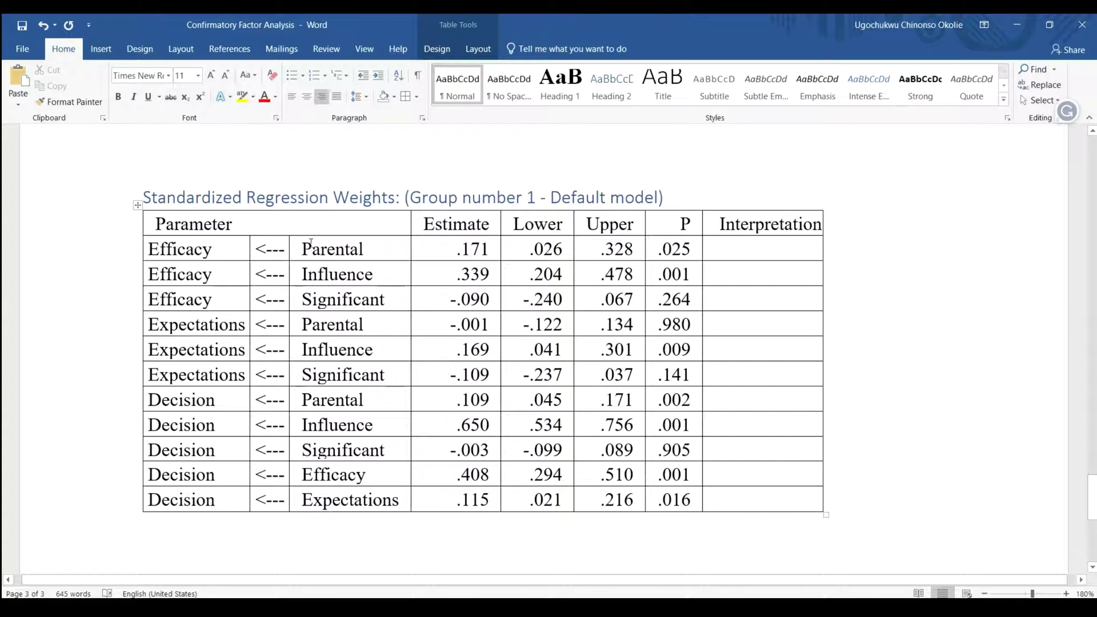
click(336, 203)
drag(341, 239, 349, 475)
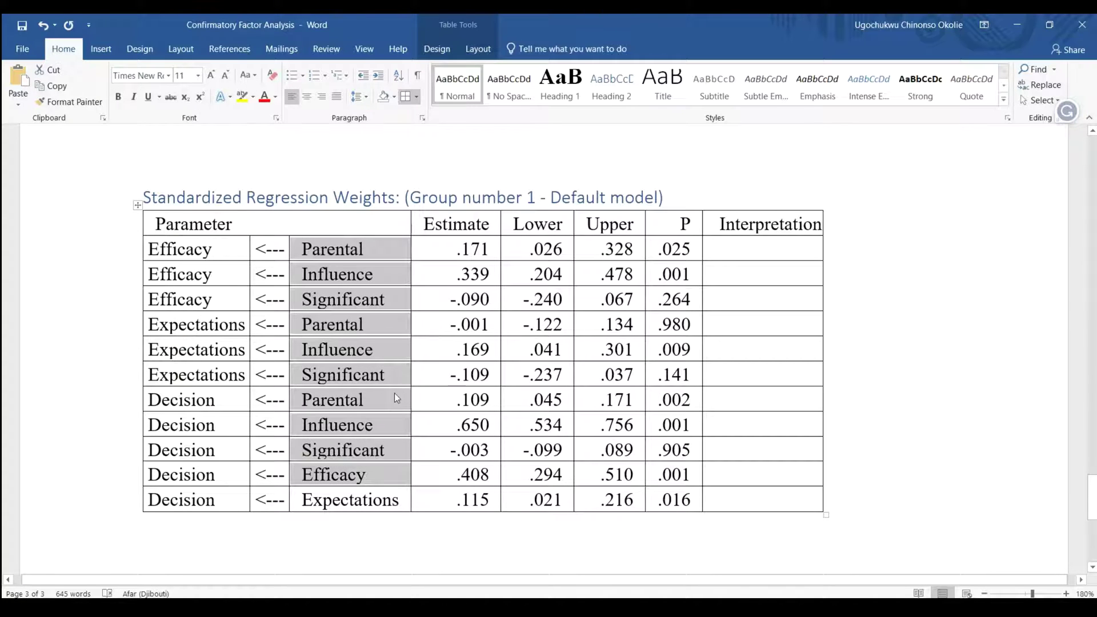
click(655, 317)
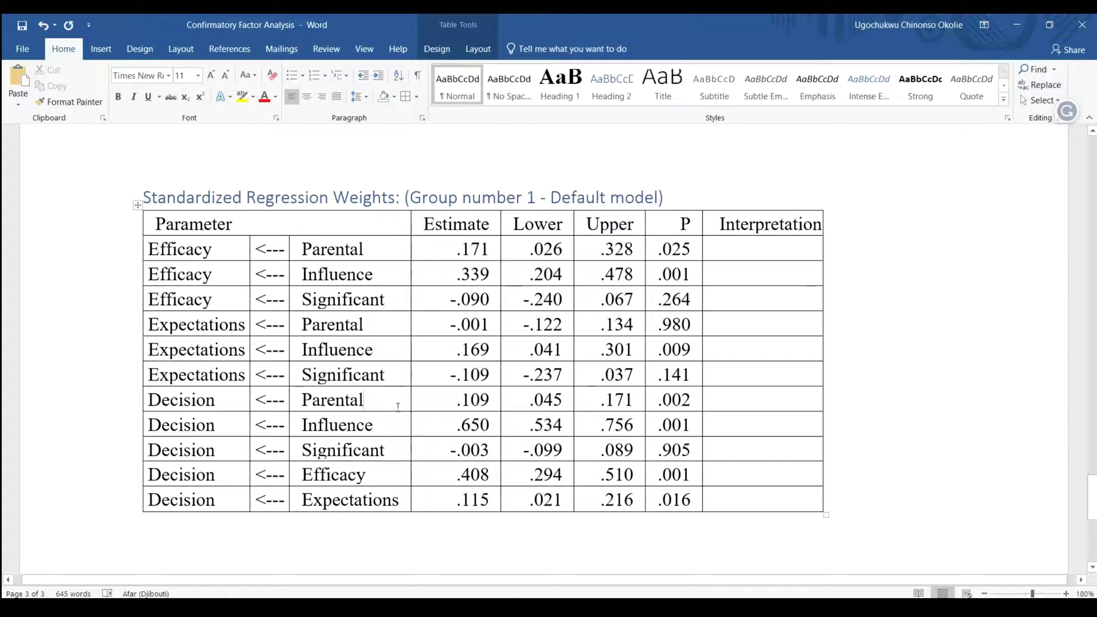
scroll(623, 220, up, 5)
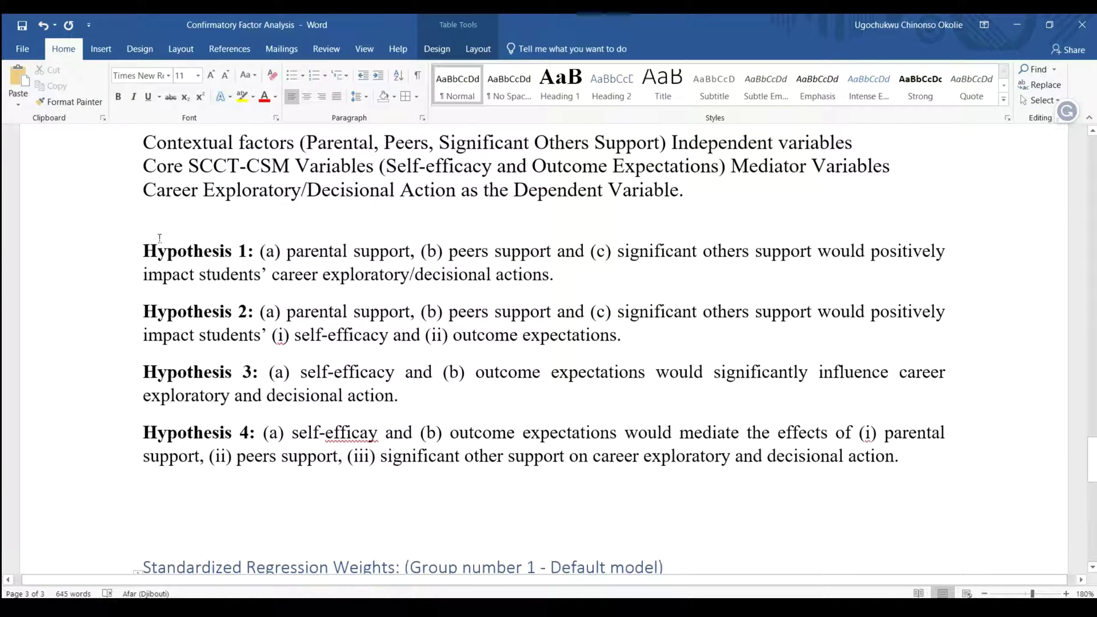
drag(143, 255, 421, 252)
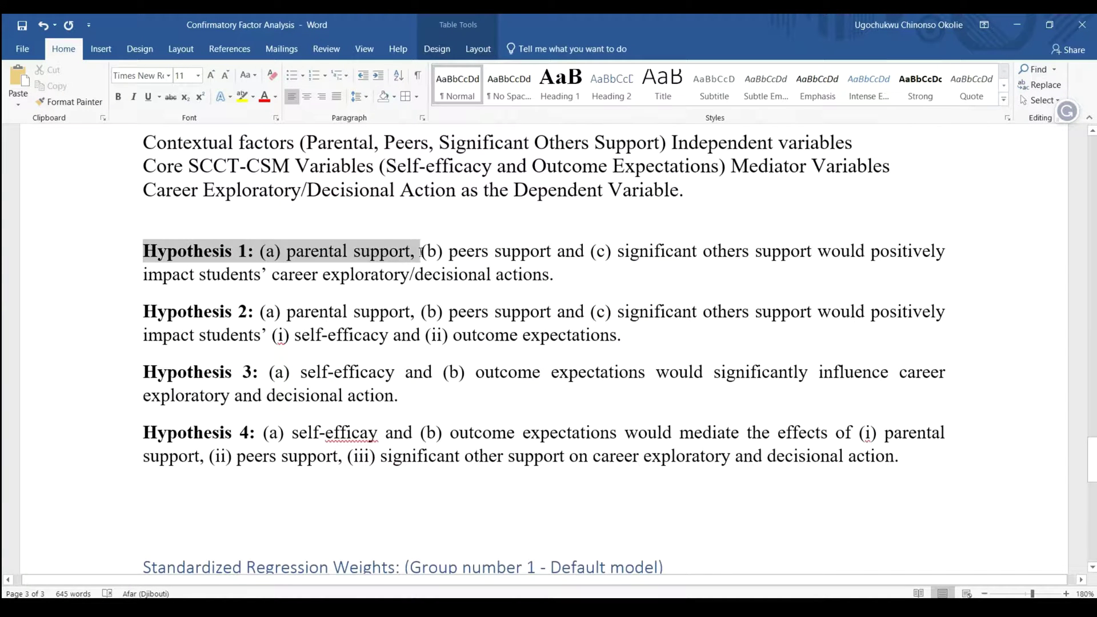
scroll(428, 254, down, 6)
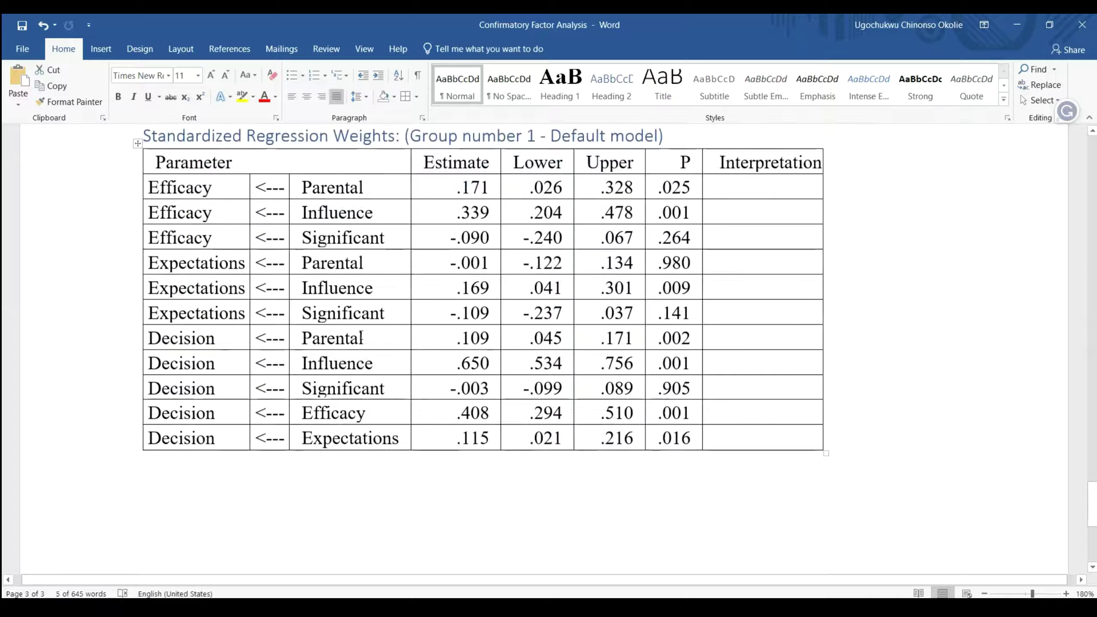
- Enter "H1a =Accepted" as the interpretation in the Decision <--- Parental row
click(726, 336)
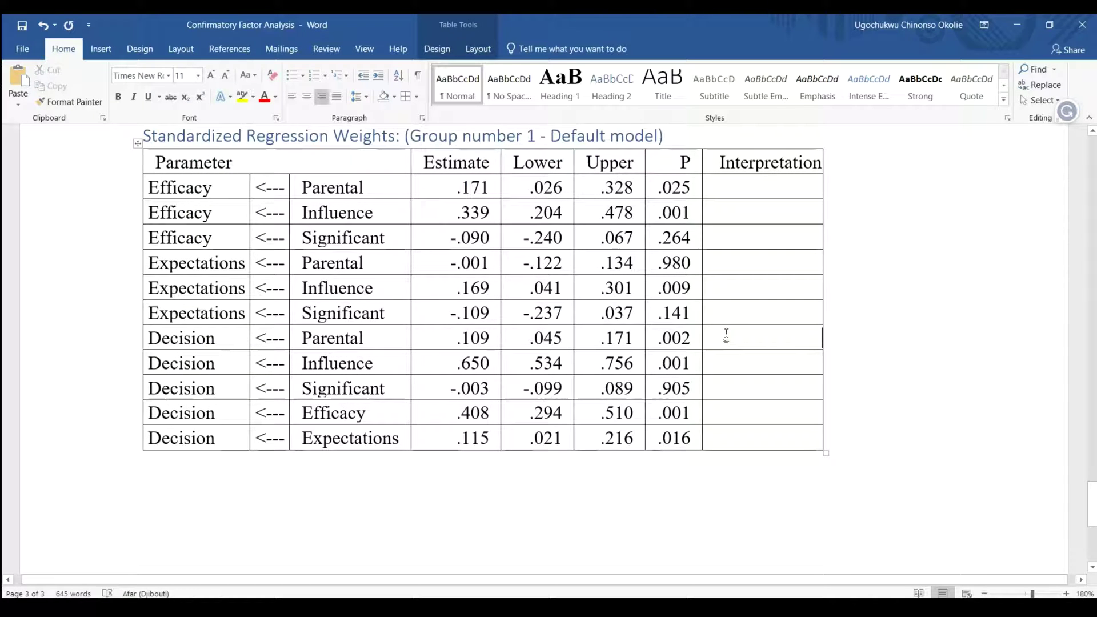
text(Acc)
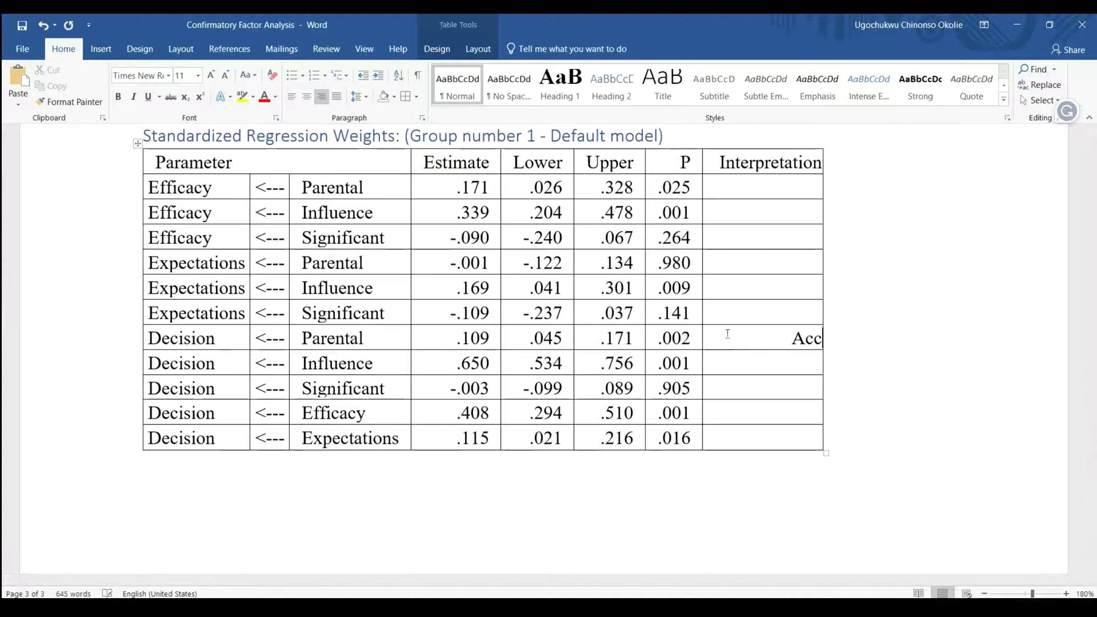
text(epted)
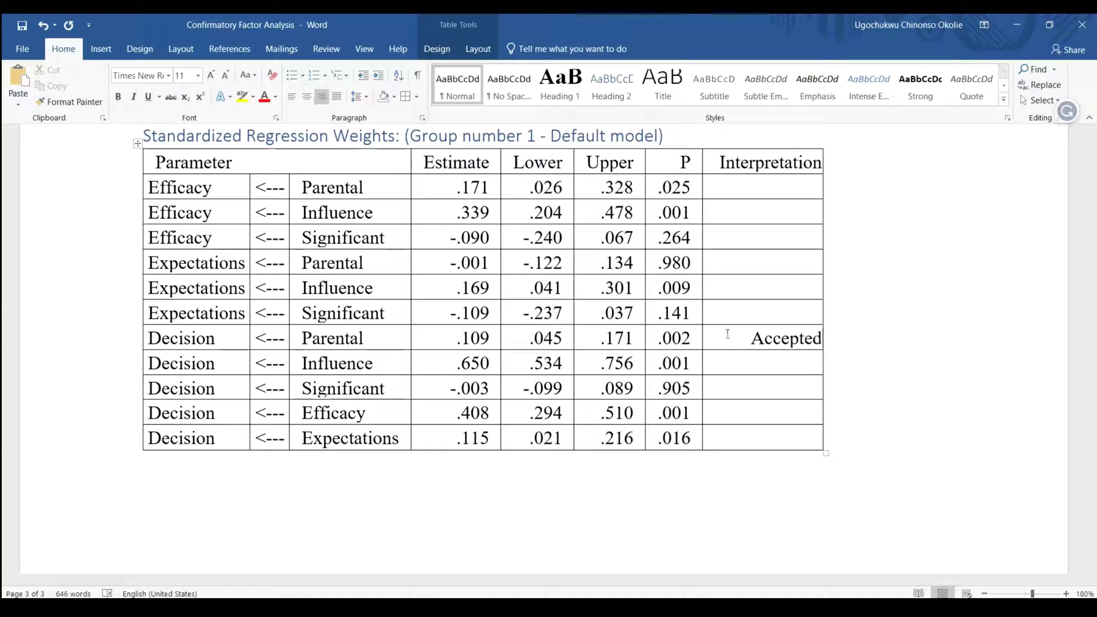
click(728, 334)
text(H1a =)
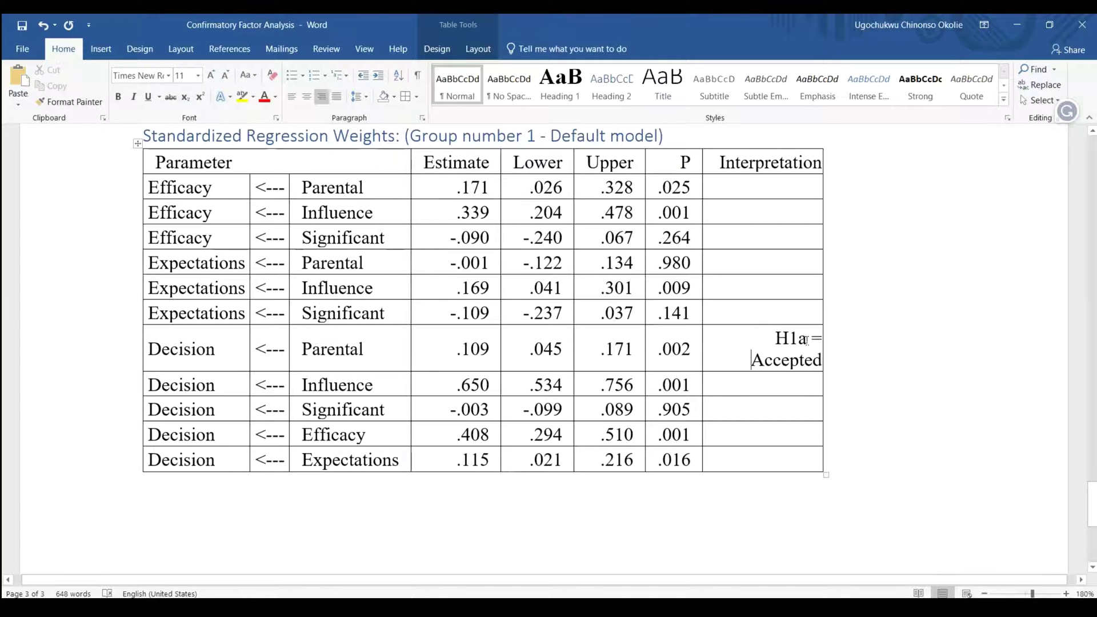
key(BackSpace)
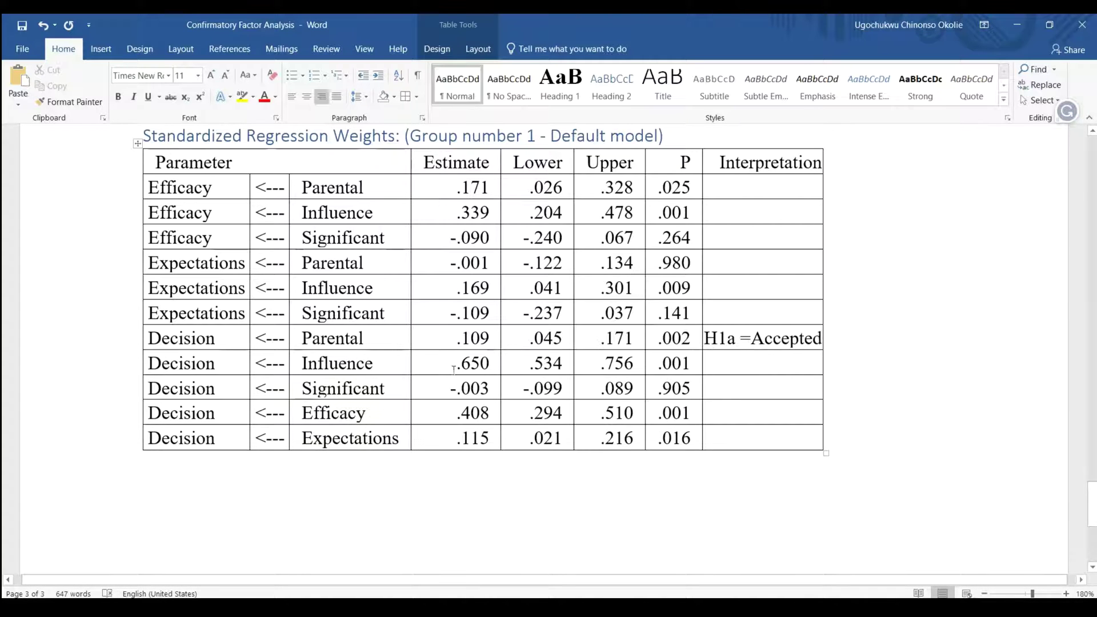
- Check the peers support part of Hypothesis 1 against the Decision <--- Influence row and enter "H1b=Accepted" as its interpretation
scroll(415, 341, up, 10)
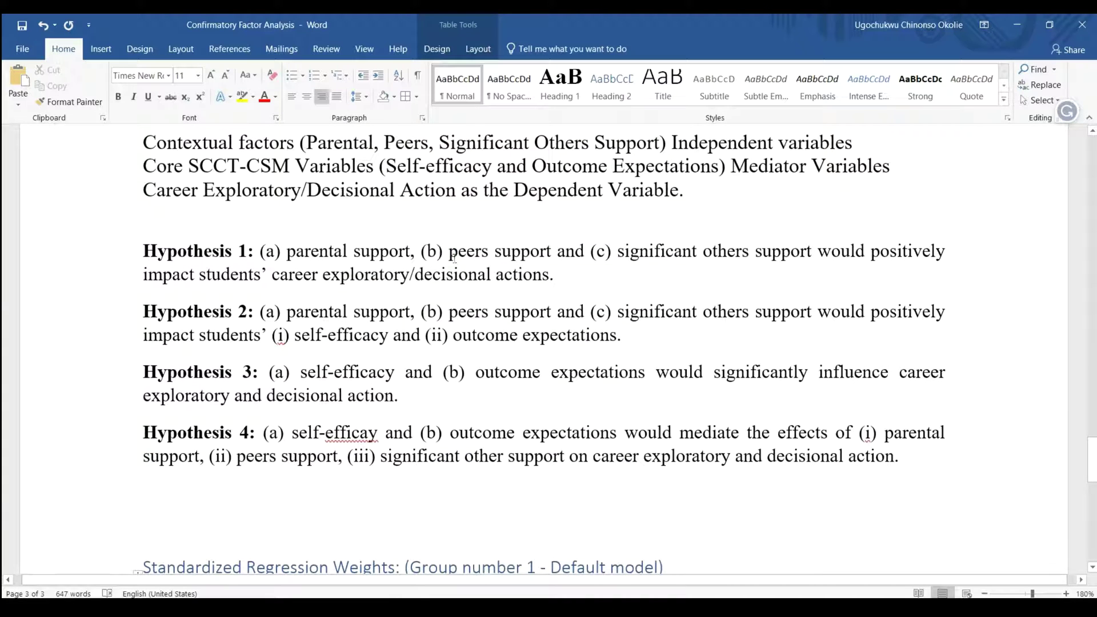
drag(451, 256, 551, 254)
scroll(403, 264, down, 2)
scroll(403, 264, down, 6)
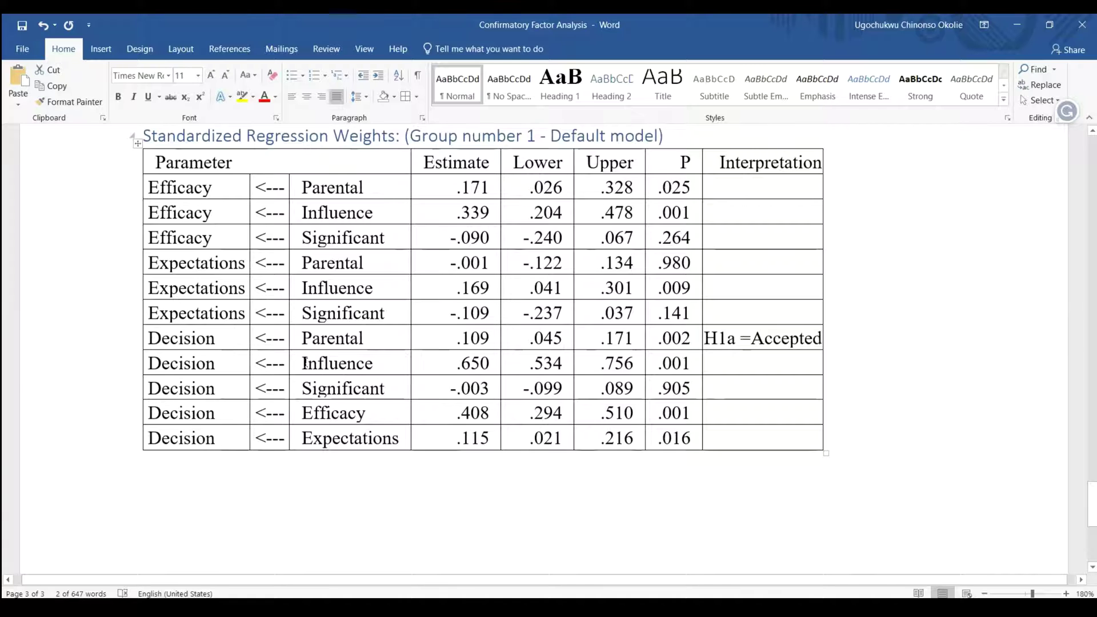
click(305, 363)
click(683, 365)
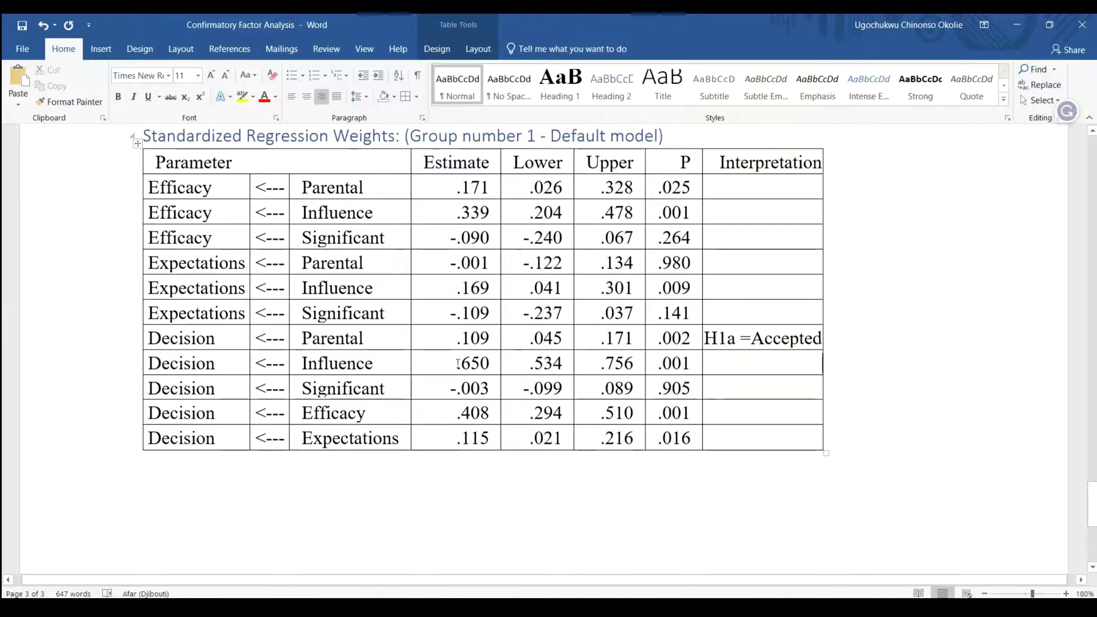
drag(458, 364, 485, 363)
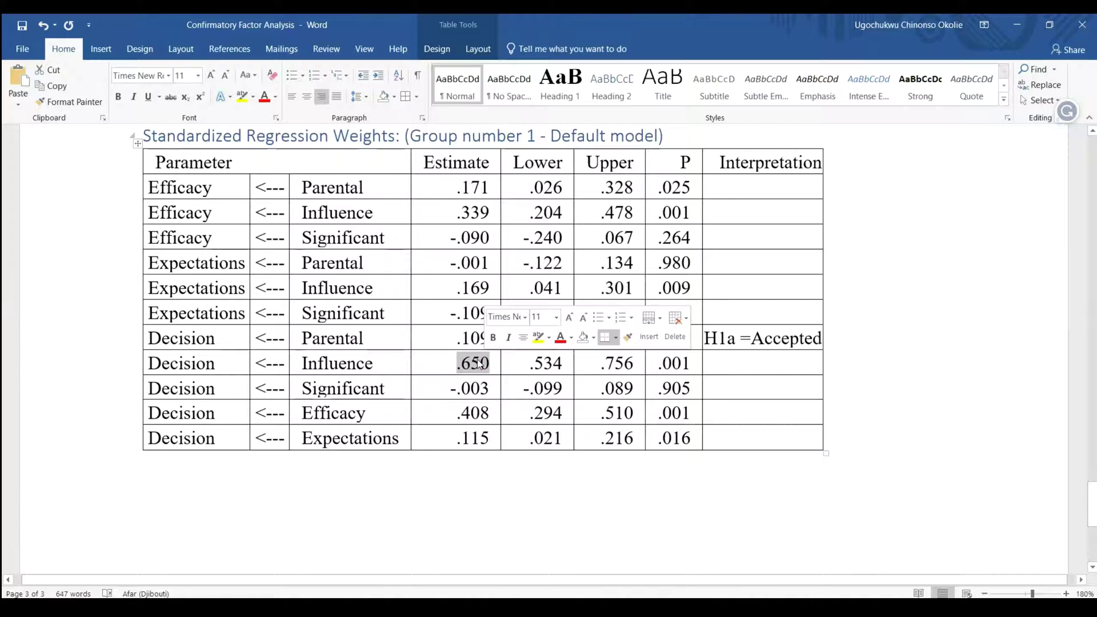
click(462, 337)
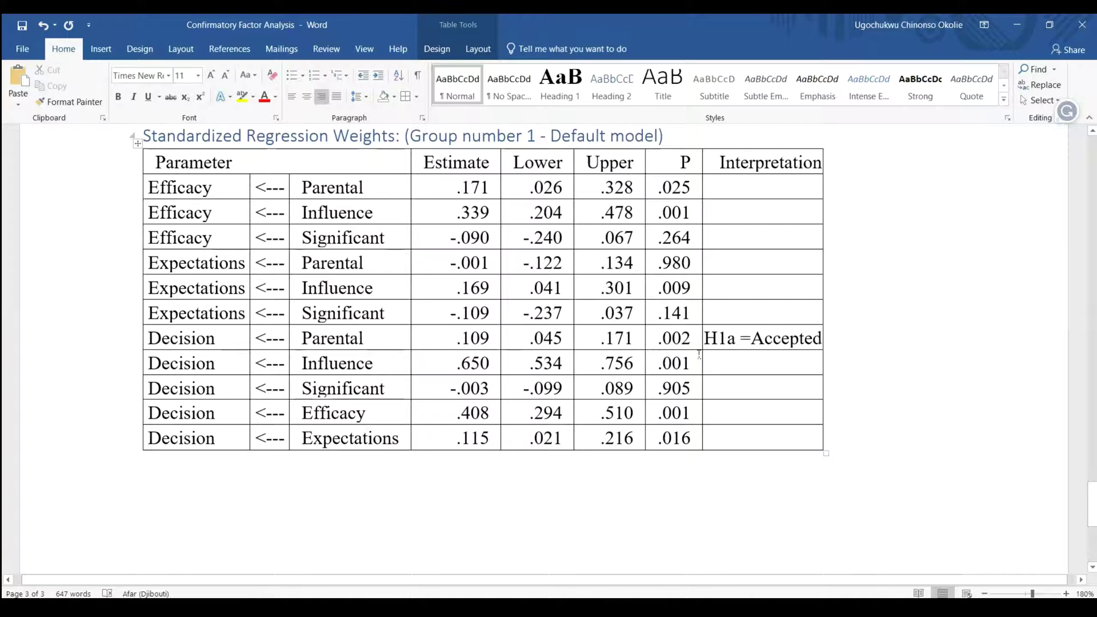
click(719, 360)
text(H1b)
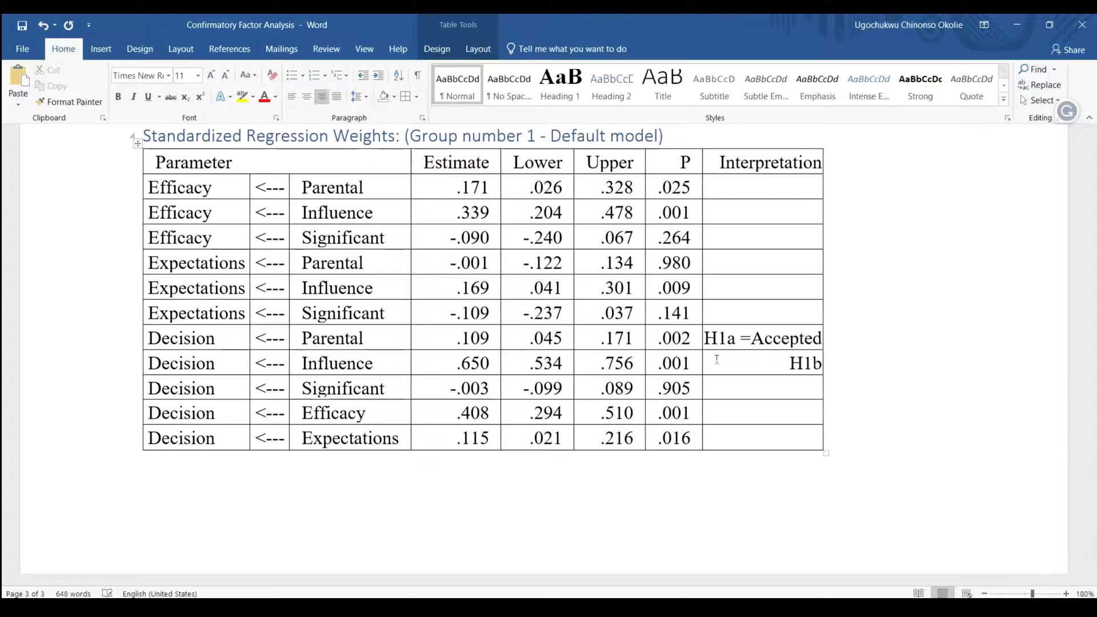
text(=Accepted)
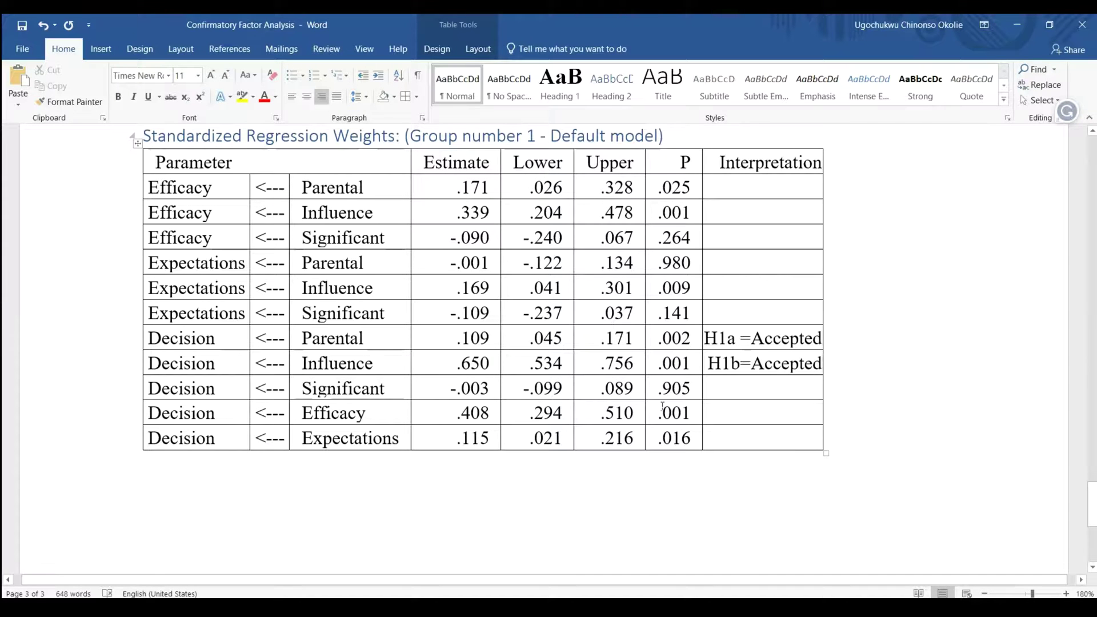
- Check the significant others support part of Hypothesis 1 against the lower, upper and P values in the Decision <--- Significant row
scroll(719, 360, up, 10)
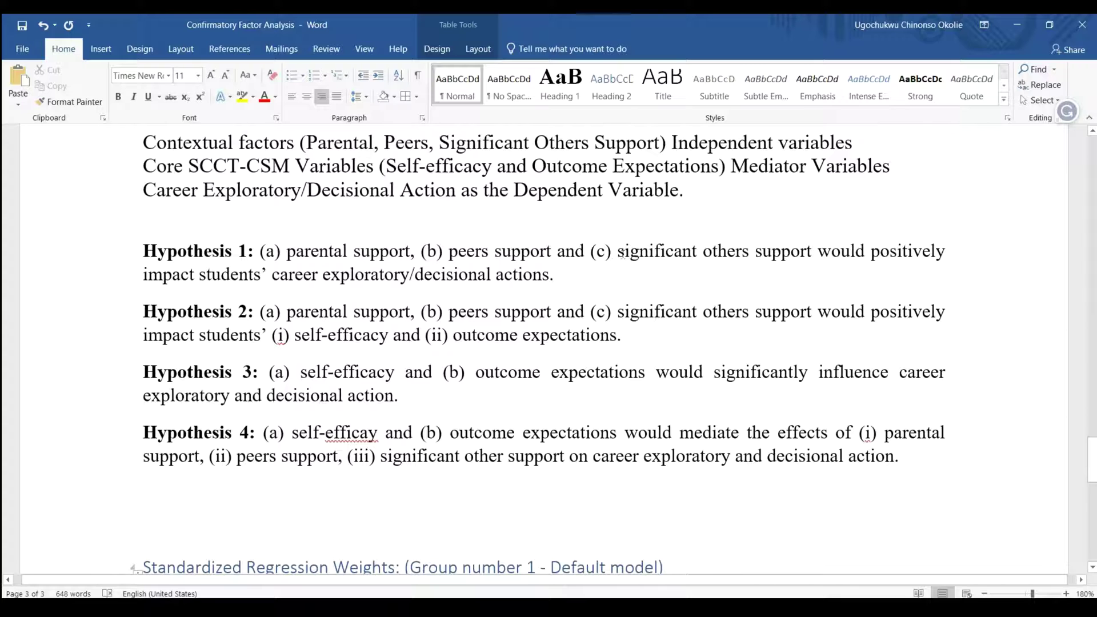
drag(619, 251, 712, 252)
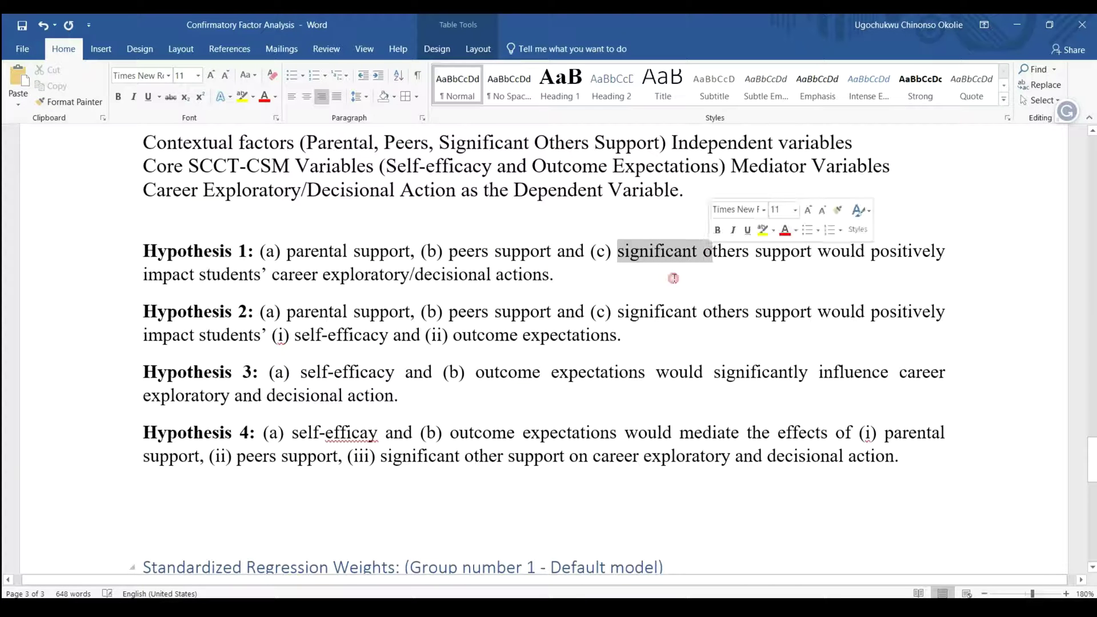
click(476, 278)
scroll(434, 350, down, 9)
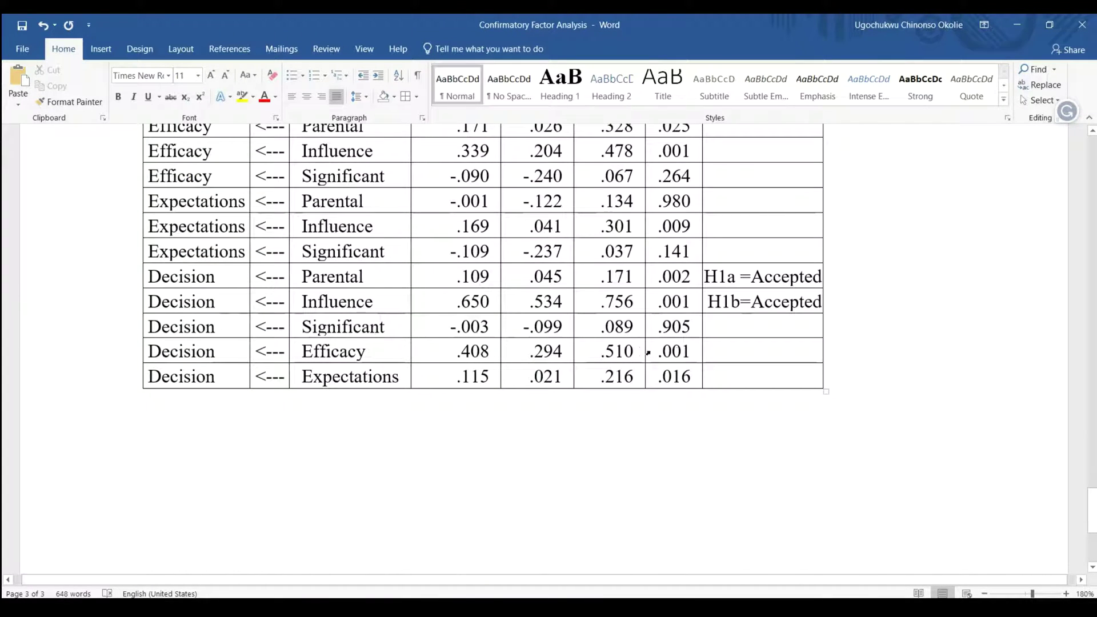
click(719, 326)
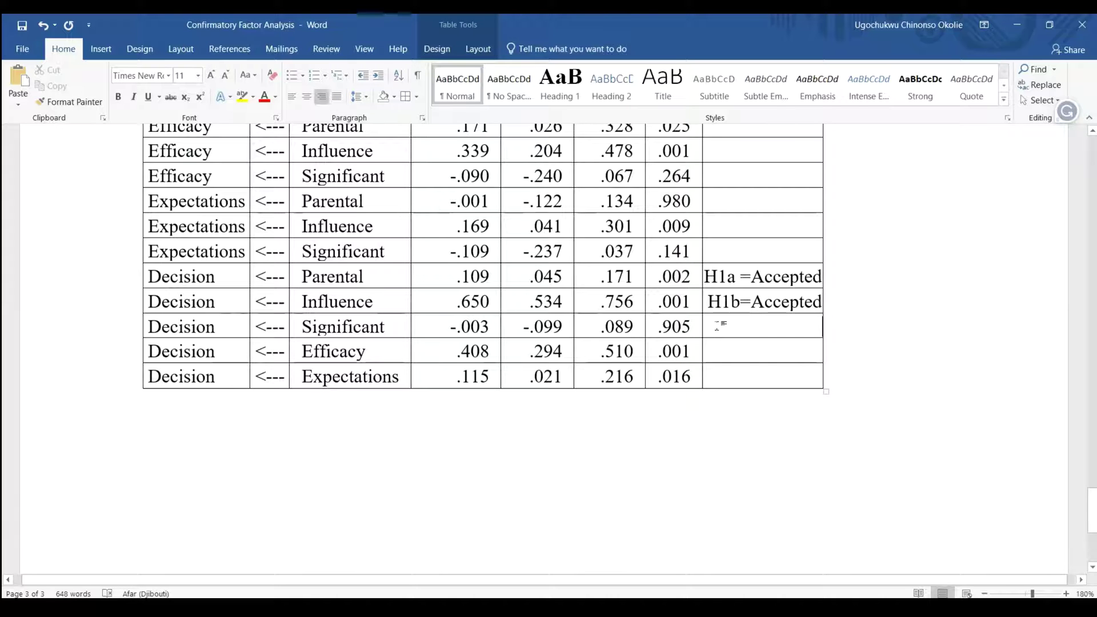
scroll(542, 330, up, 2)
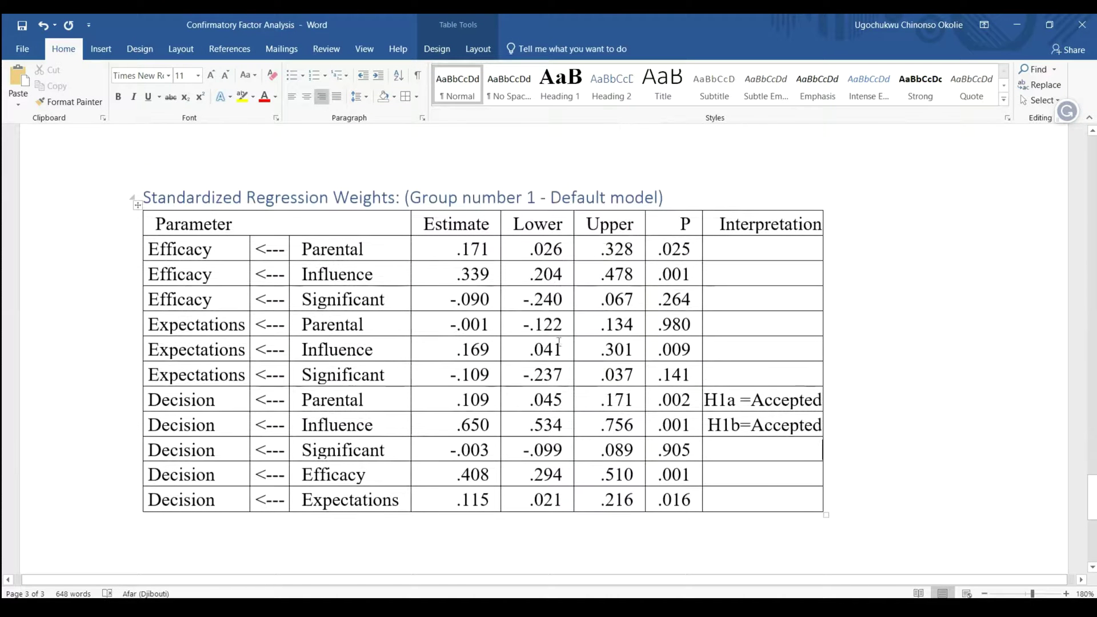
drag(525, 451, 563, 450)
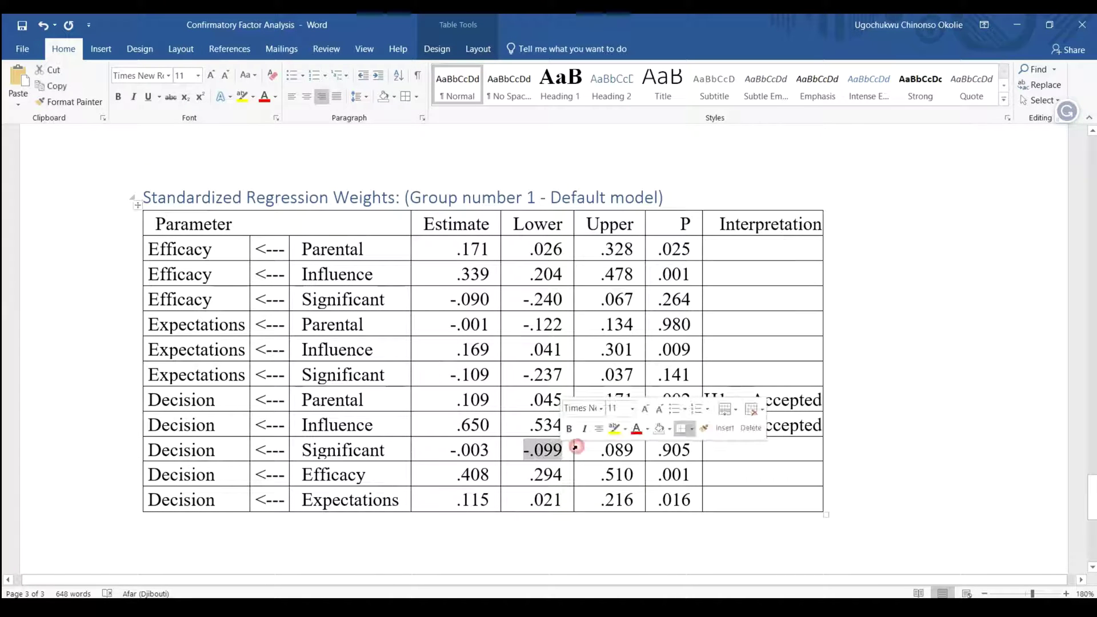
click(543, 450)
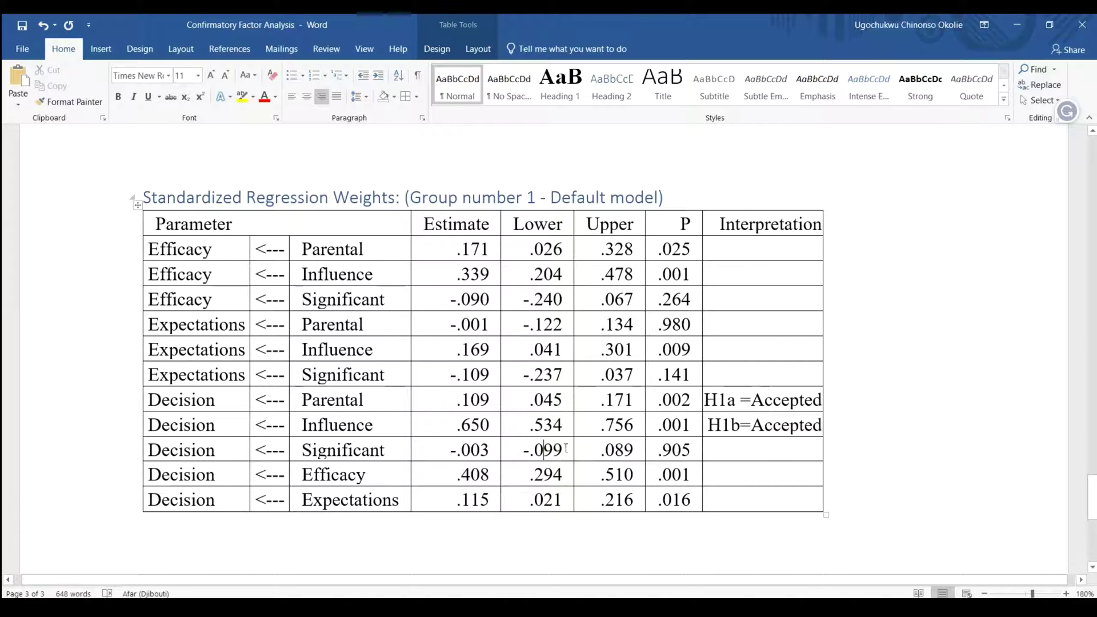
drag(600, 449, 632, 450)
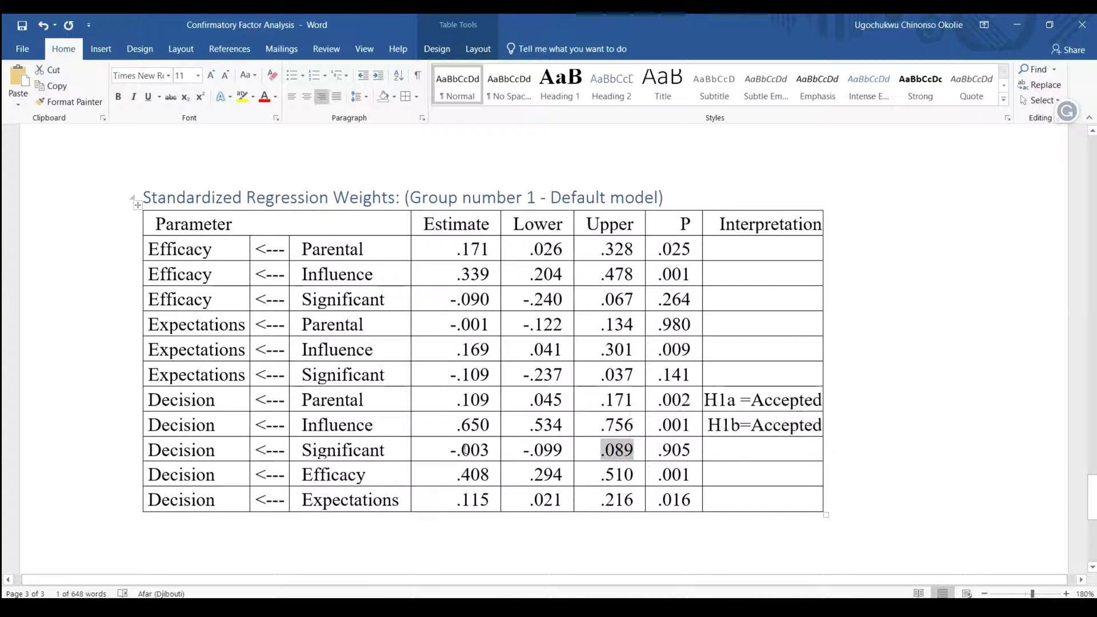
click(728, 479)
drag(657, 450, 693, 451)
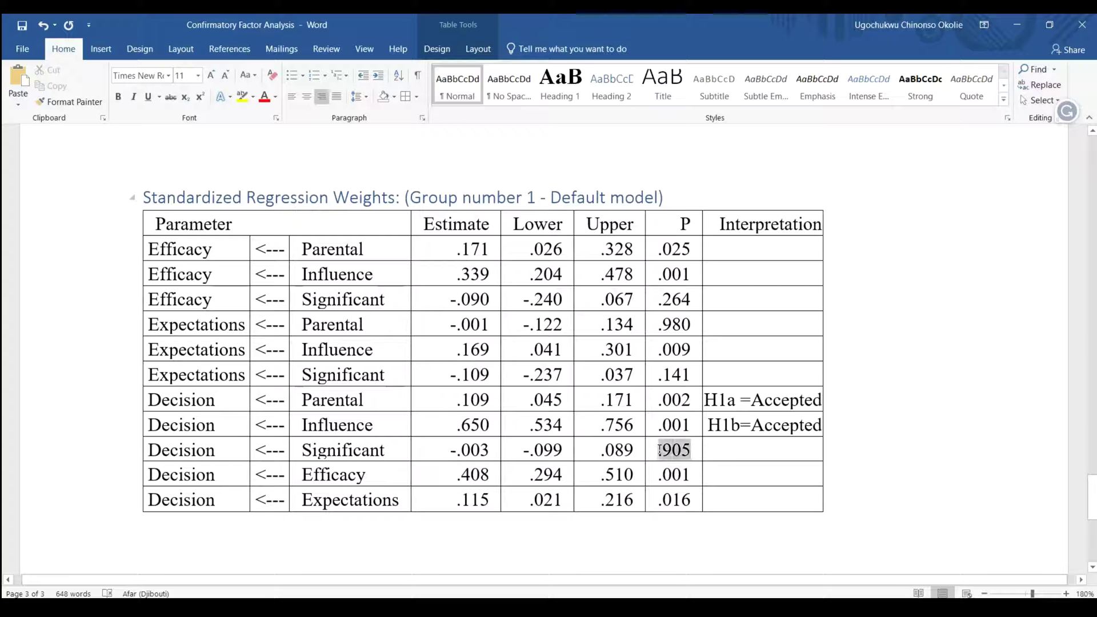
- Enter "H1c=Rejected" as the interpretation in the Decision <--- Significant row
click(722, 455)
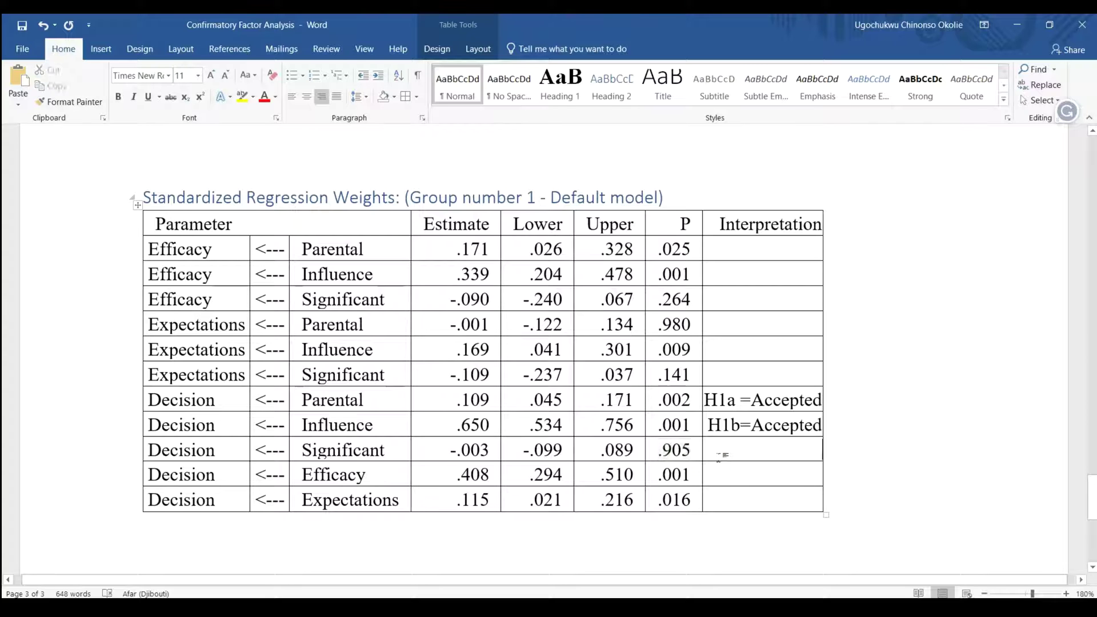
text(H1c=Not)
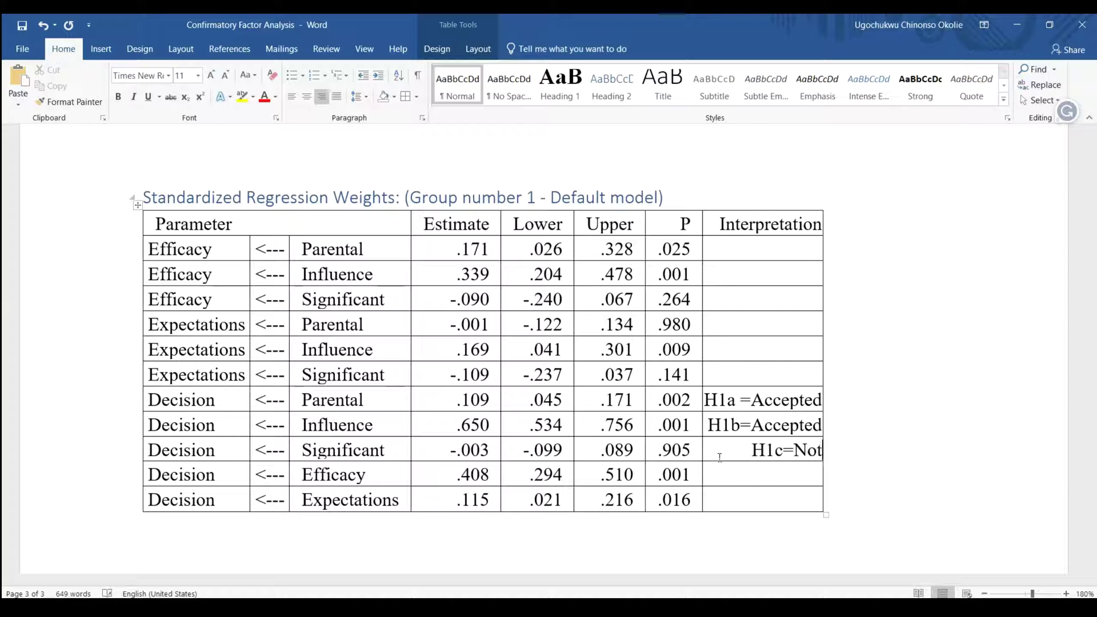
key(BackSpace)
key(BackSpace)
key(BackSpace)
text(Rejected)
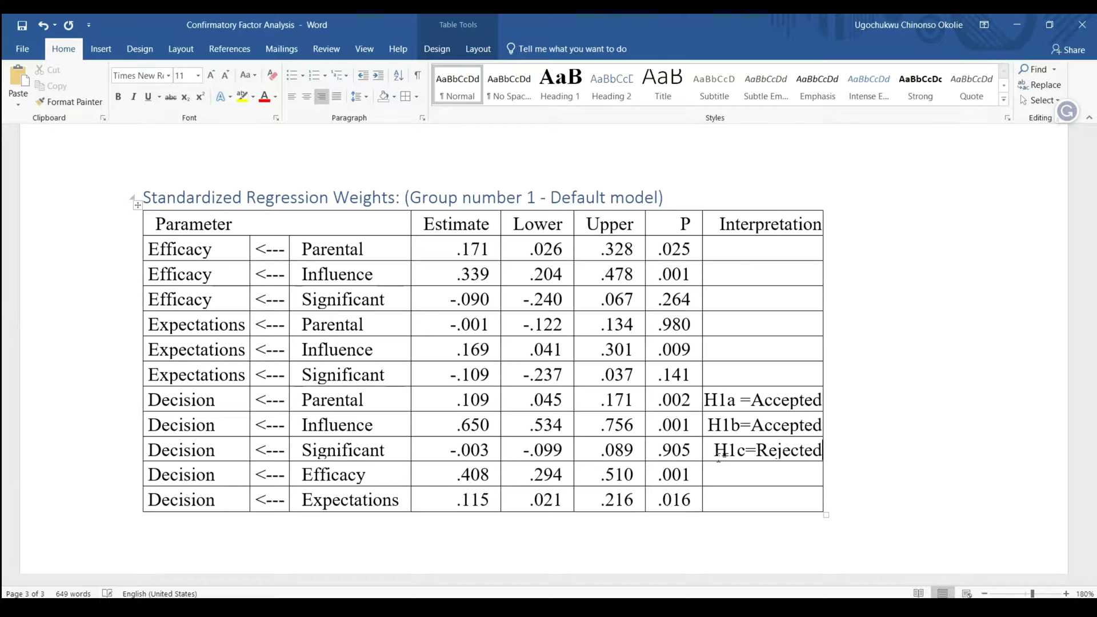
key(Up)
key(Up)
- Read Hypothesis 2 and enter the label "H2ai" in the Interpretation cell of the Efficacy <--- Parental row
scroll(352, 250, up, 8)
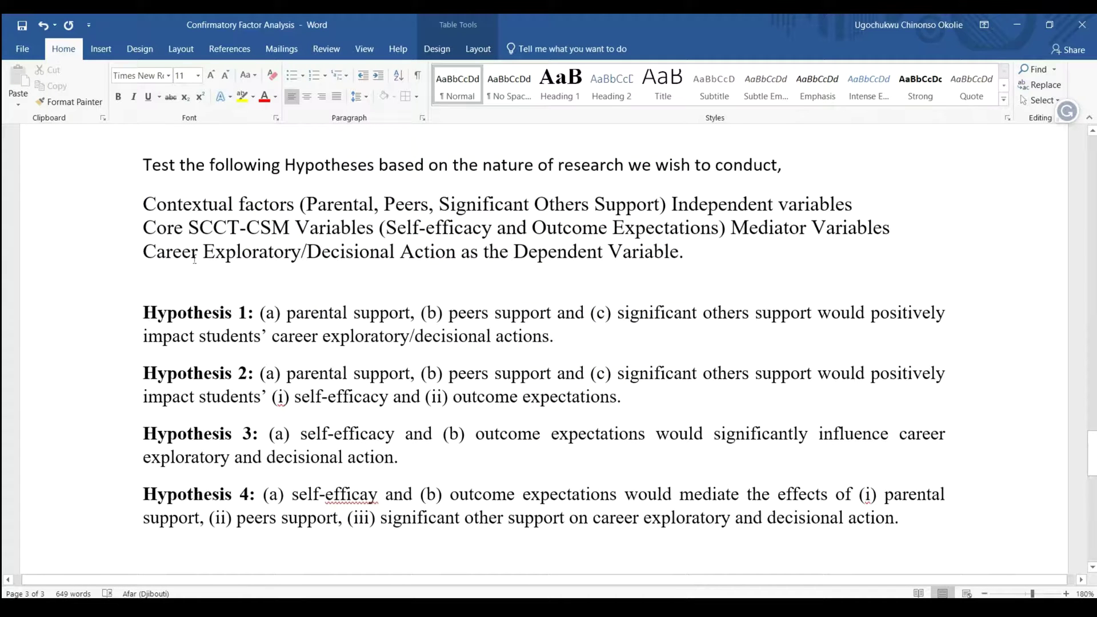
scroll(195, 259, down, 2)
drag(143, 250, 248, 251)
click(511, 248)
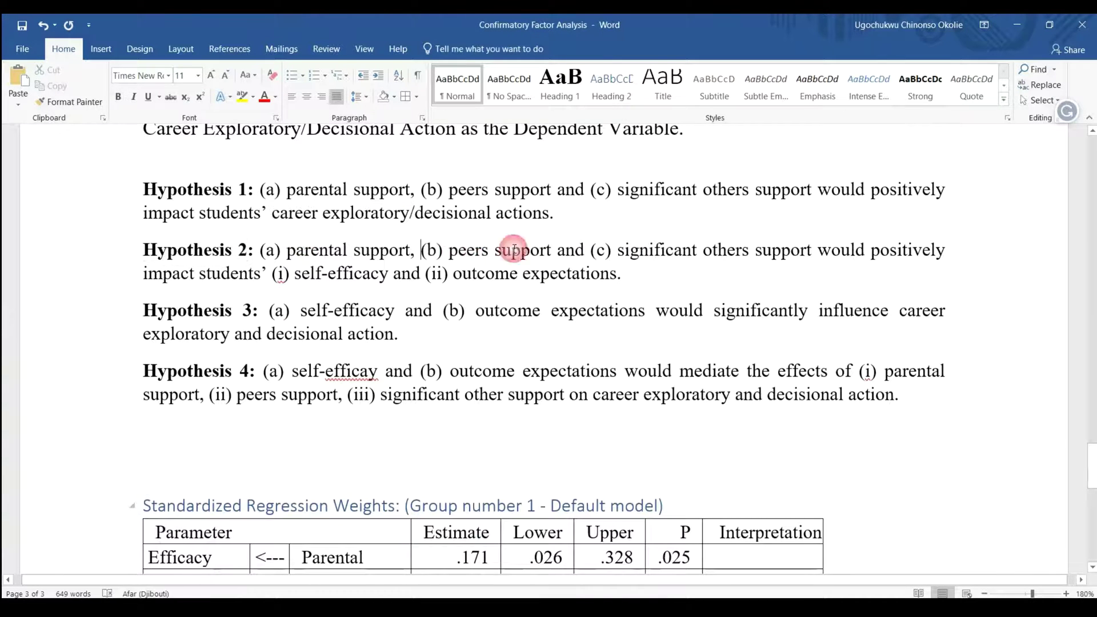
scroll(464, 272, down, 10)
scroll(464, 272, up, 6)
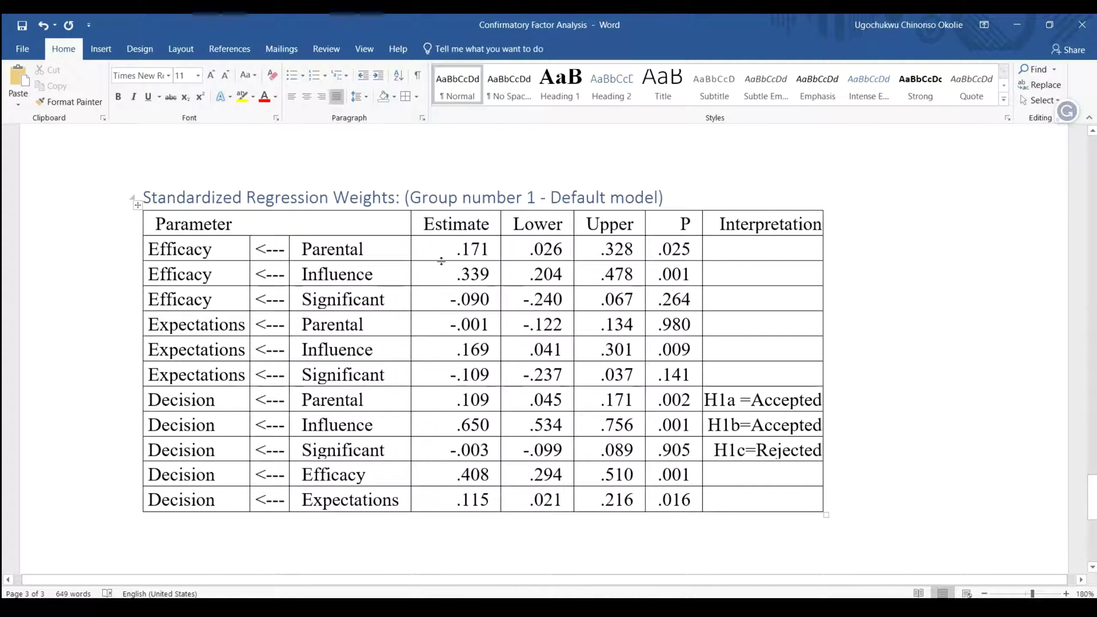
click(743, 253)
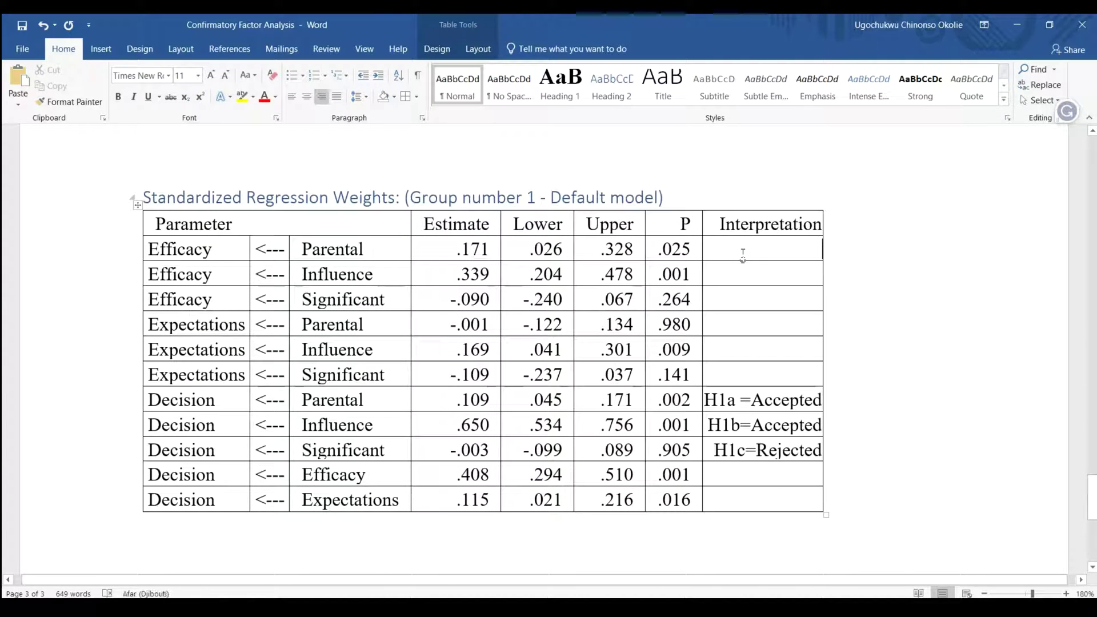
text(H2ai)
key(BackSpace)
text(i)
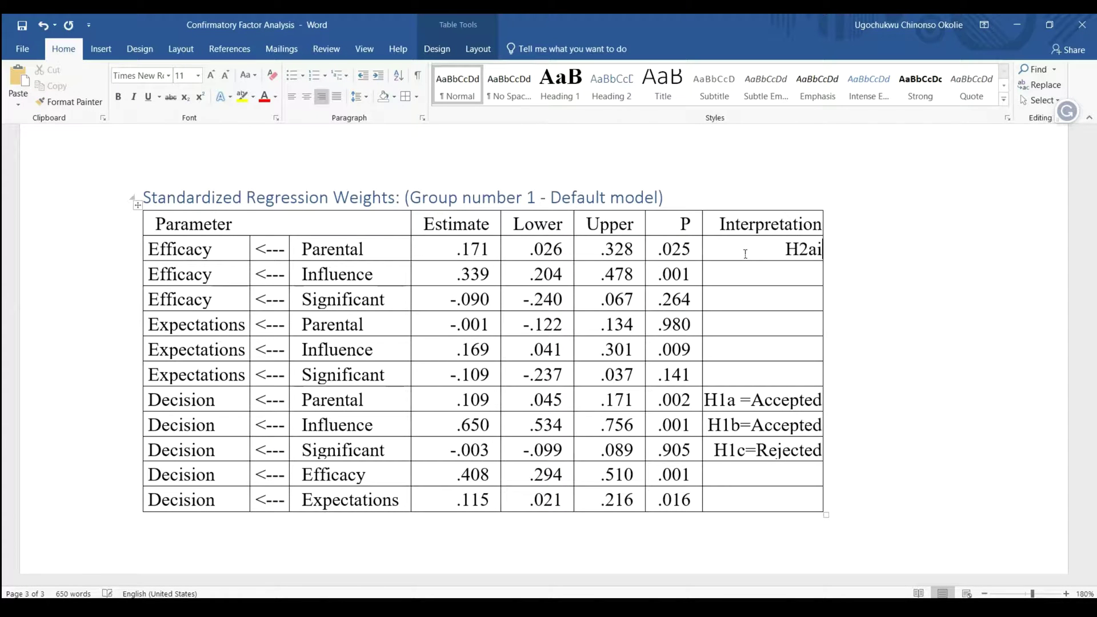
- Compare the parental support and self-efficacy parts of Hypothesis 2 with the Efficacy <--- Parental row
scroll(746, 254, up, 5)
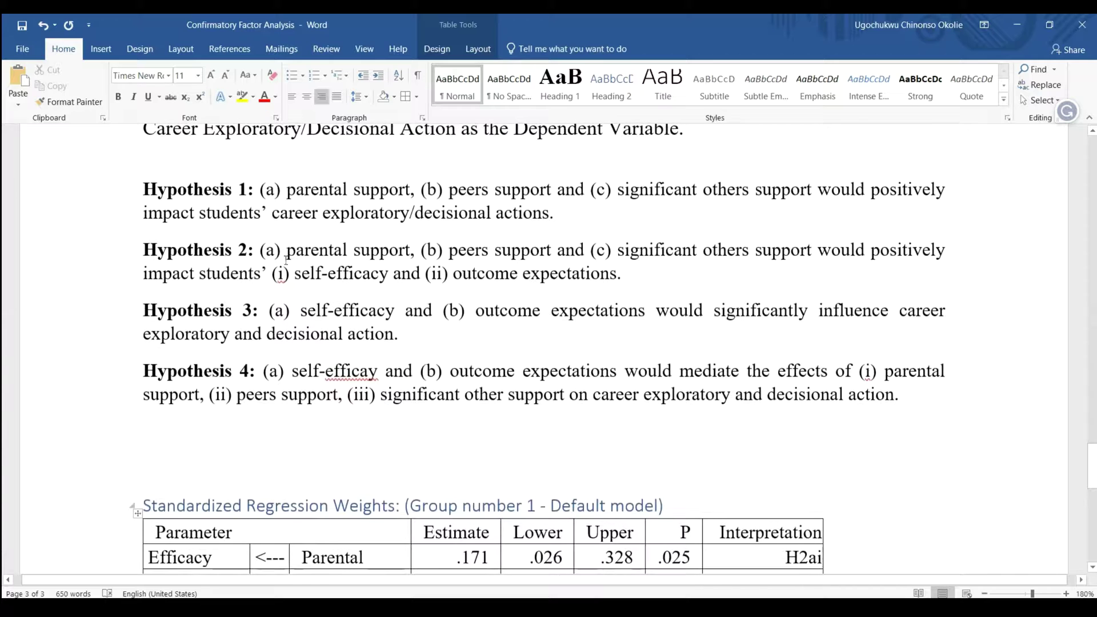
drag(293, 247, 406, 252)
drag(295, 275, 380, 291)
scroll(698, 262, down, 5)
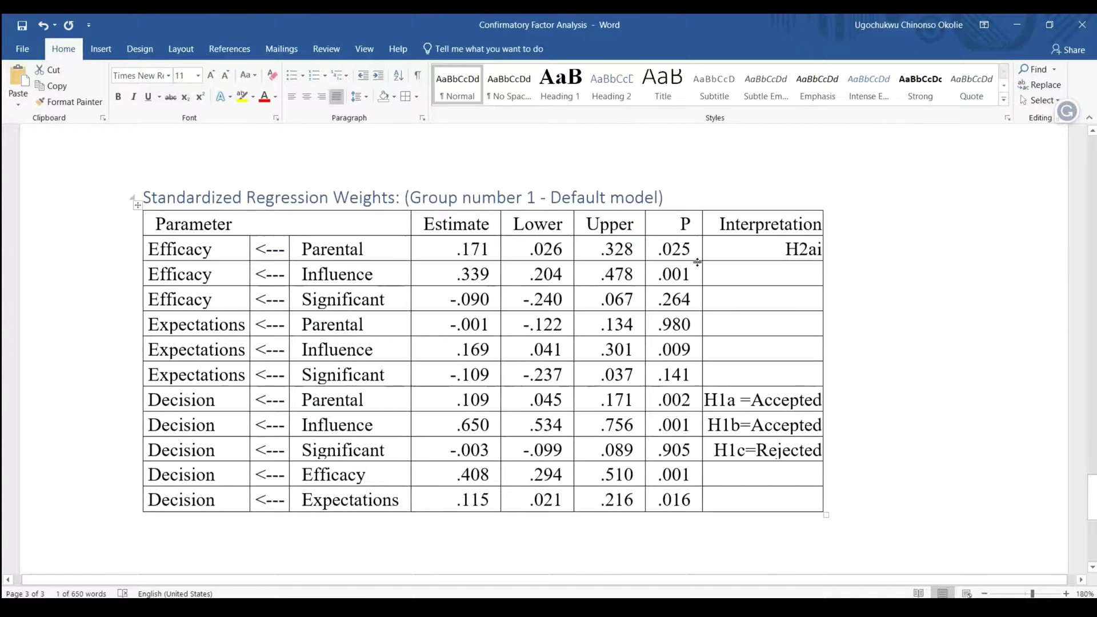
text(=)
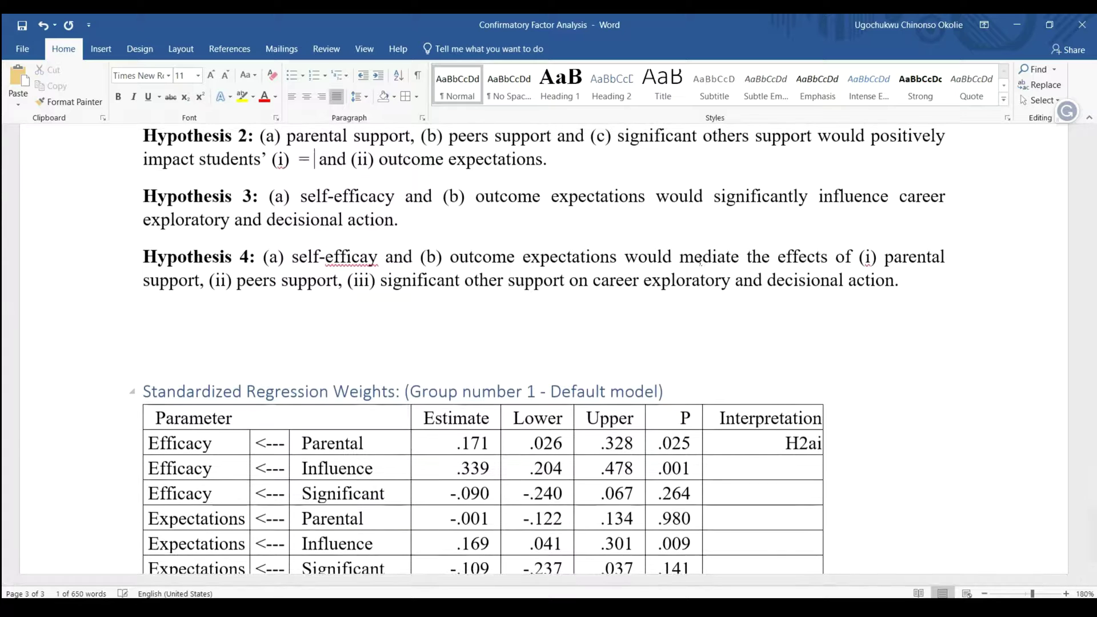
key(ctrl+z)
scroll(840, 354, down, 5)
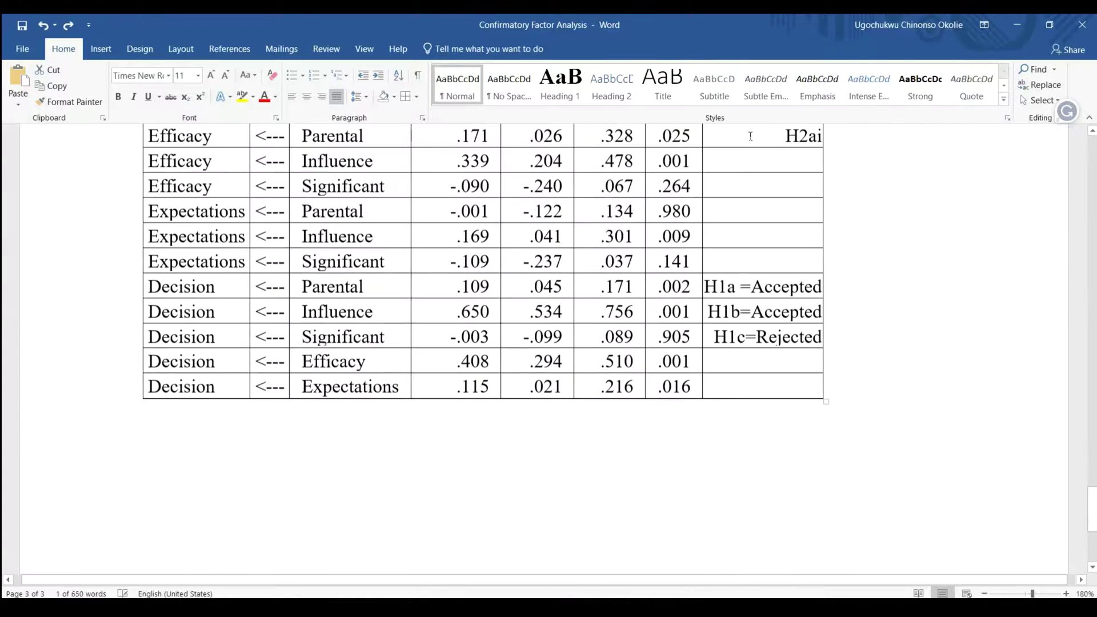
- Complete the Efficacy <--- Parental interpretation as "H2ai = Accepted" and widen the Interpretation column to fit it
click(816, 136)
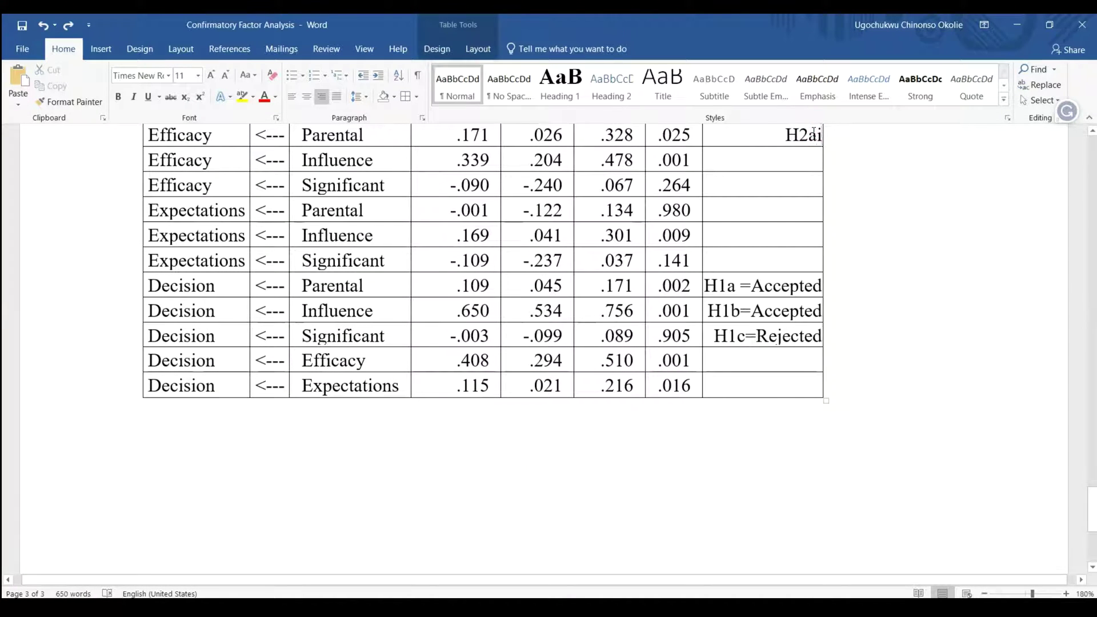
text(=)
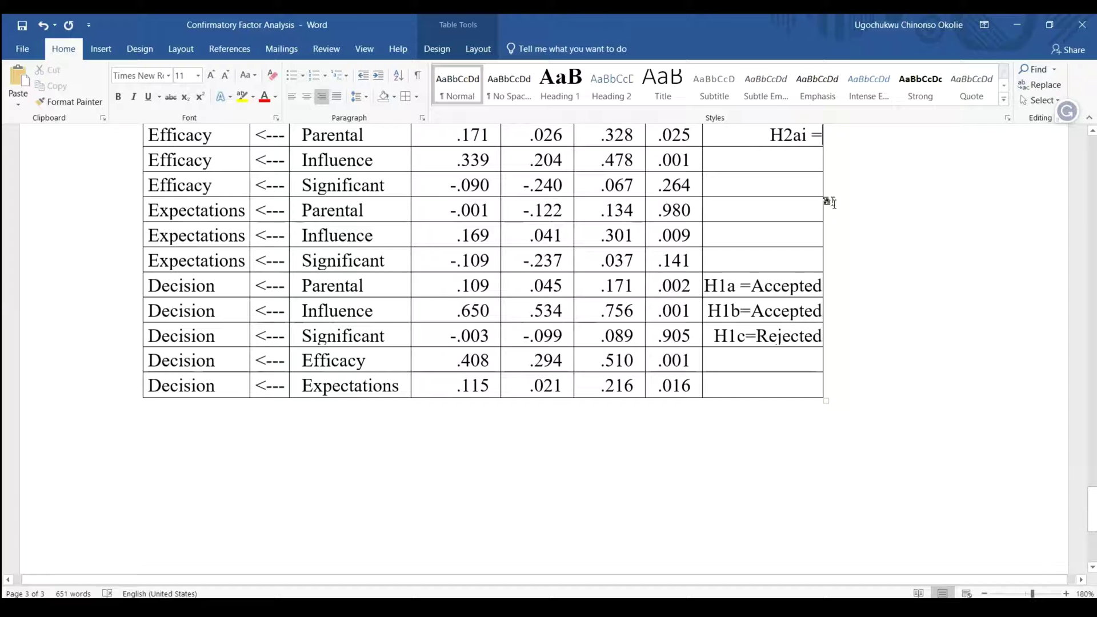
drag(839, 192, 895, 193)
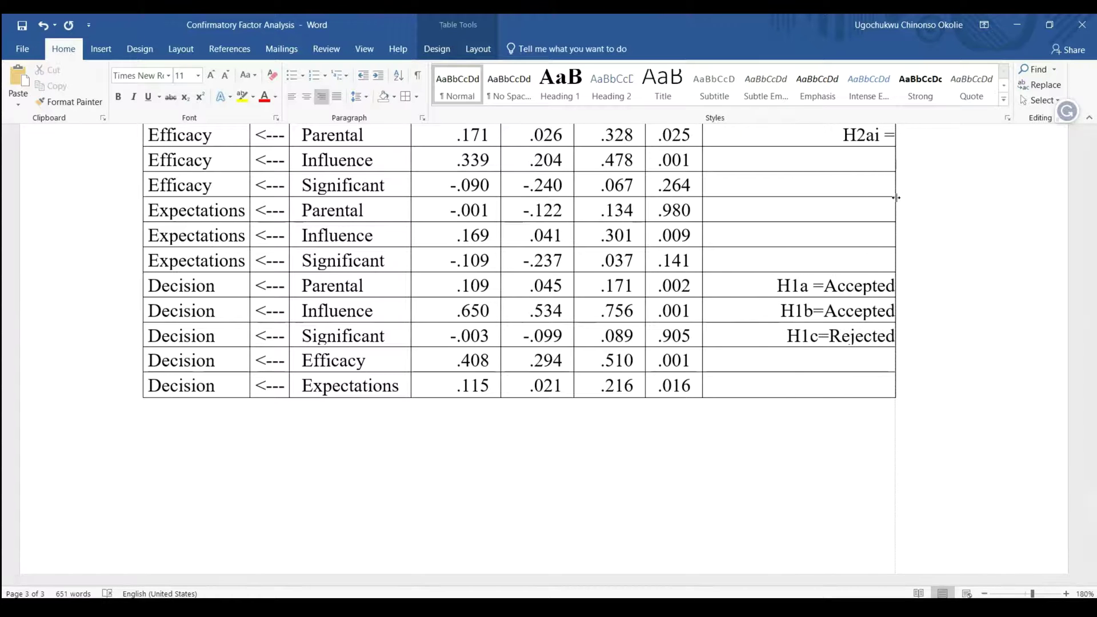
scroll(892, 196, up, 1)
click(895, 196)
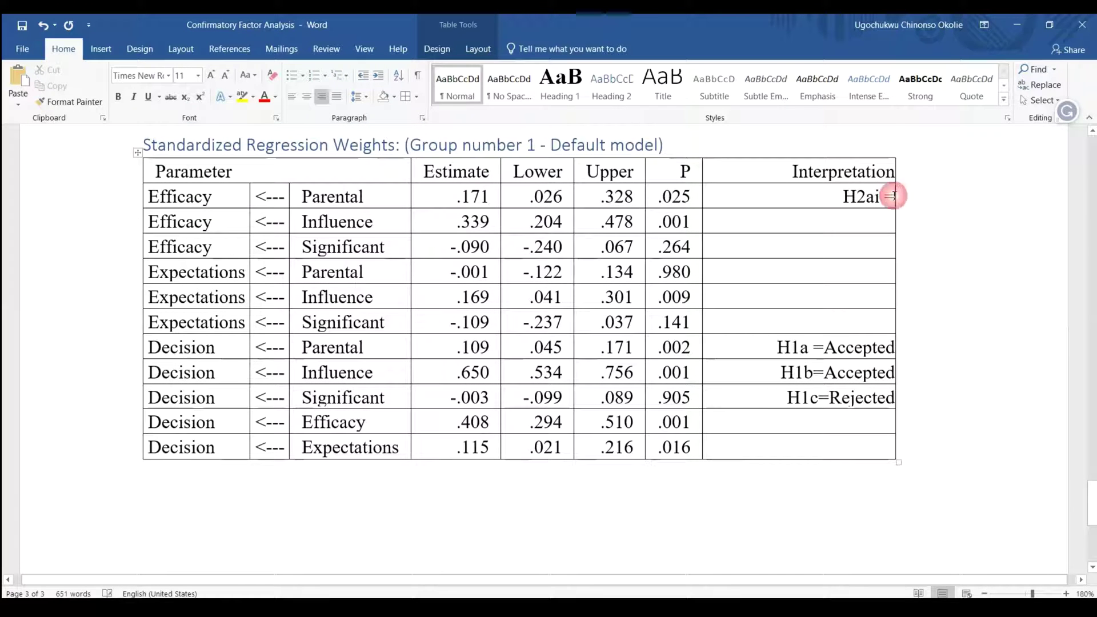
text(A)
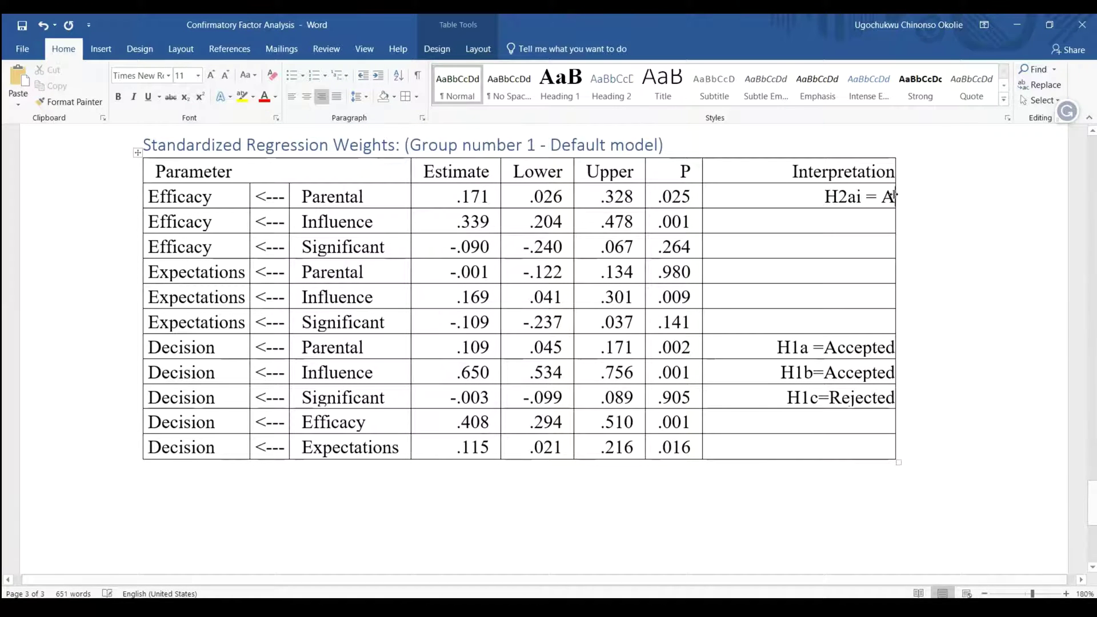
text(ccepted)
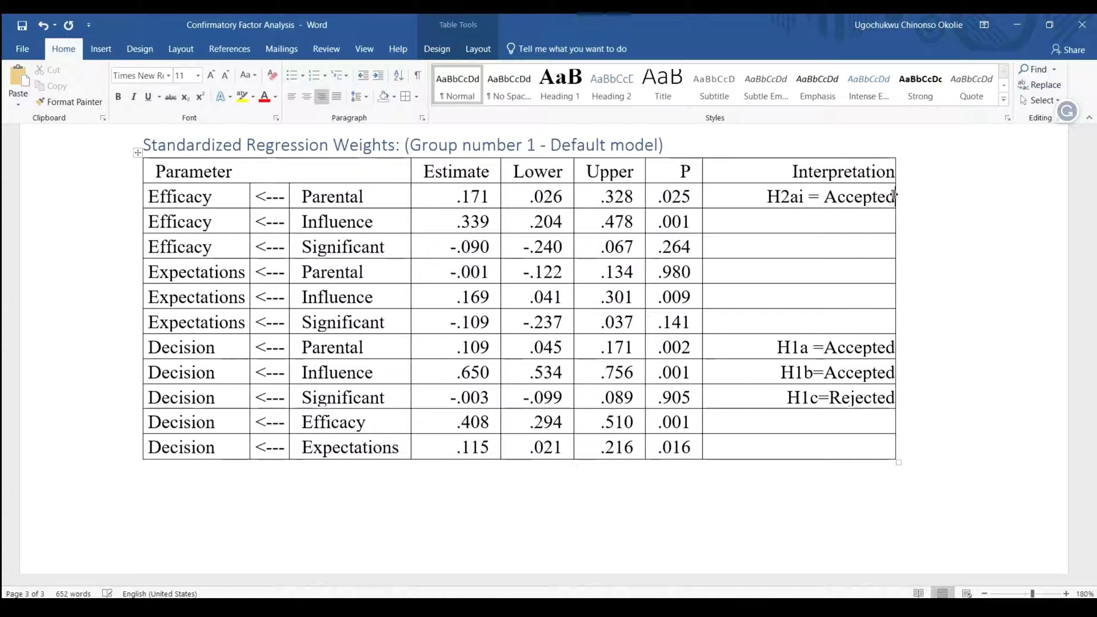
- Check the peers support part of Hypothesis 2 against the Efficacy <--- Influence row
scroll(531, 301, up, 5)
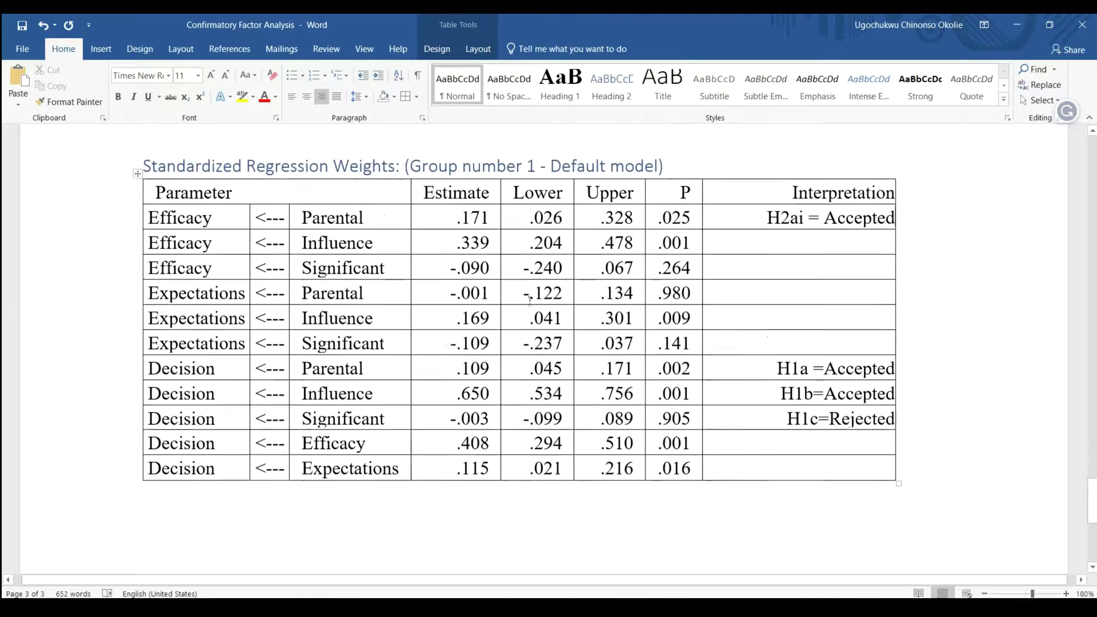
scroll(366, 229, up, 1)
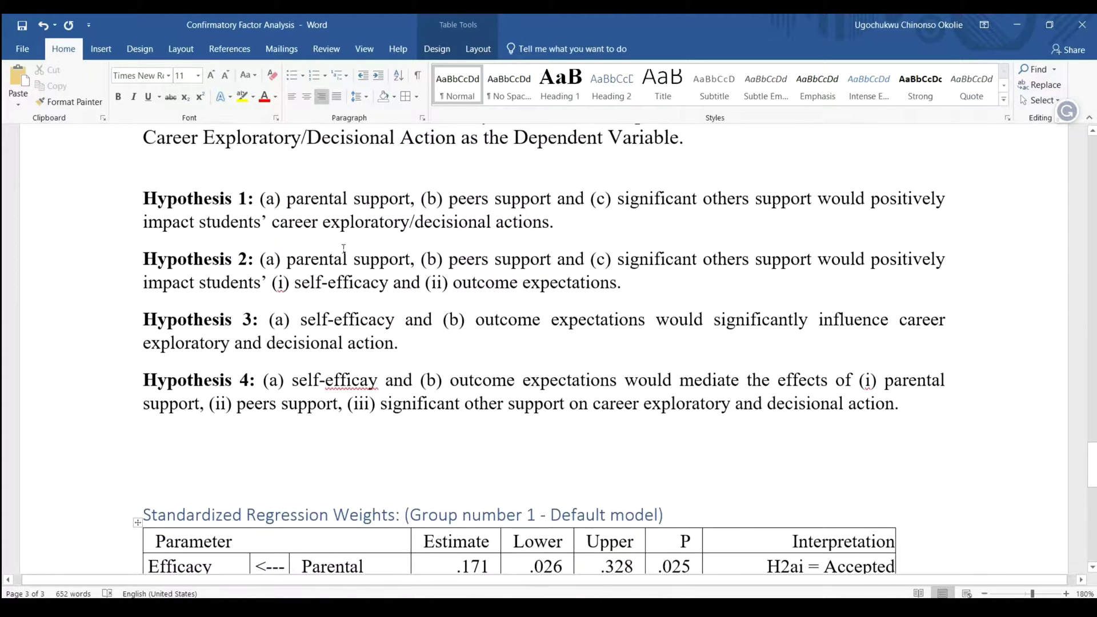
drag(457, 263, 553, 262)
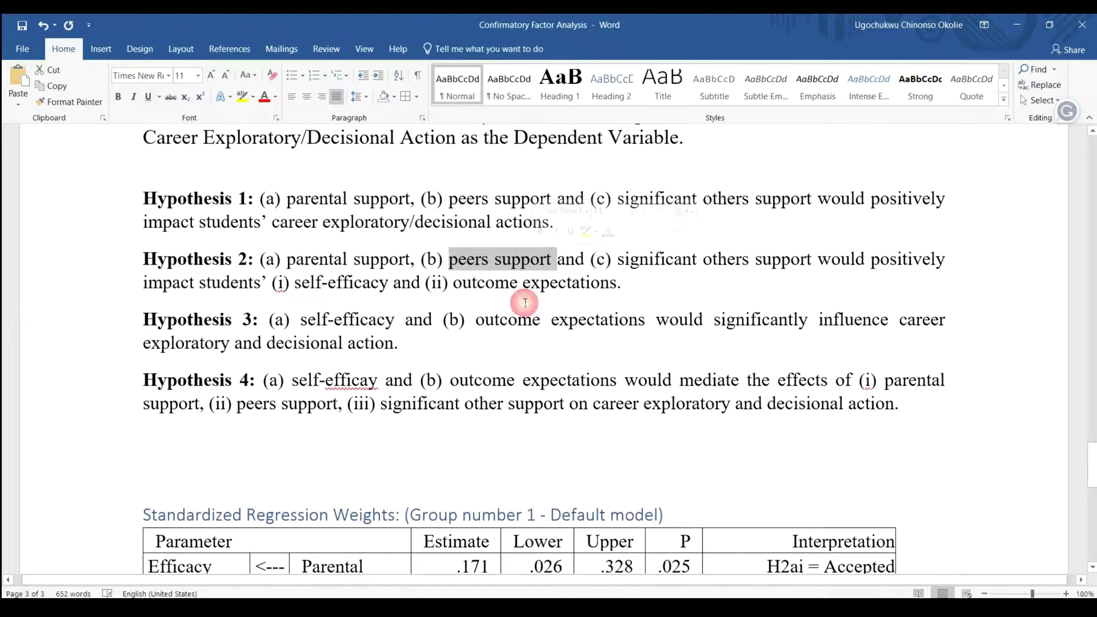
scroll(362, 294, down, 1)
scroll(362, 294, down, 5)
click(329, 282)
click(226, 262)
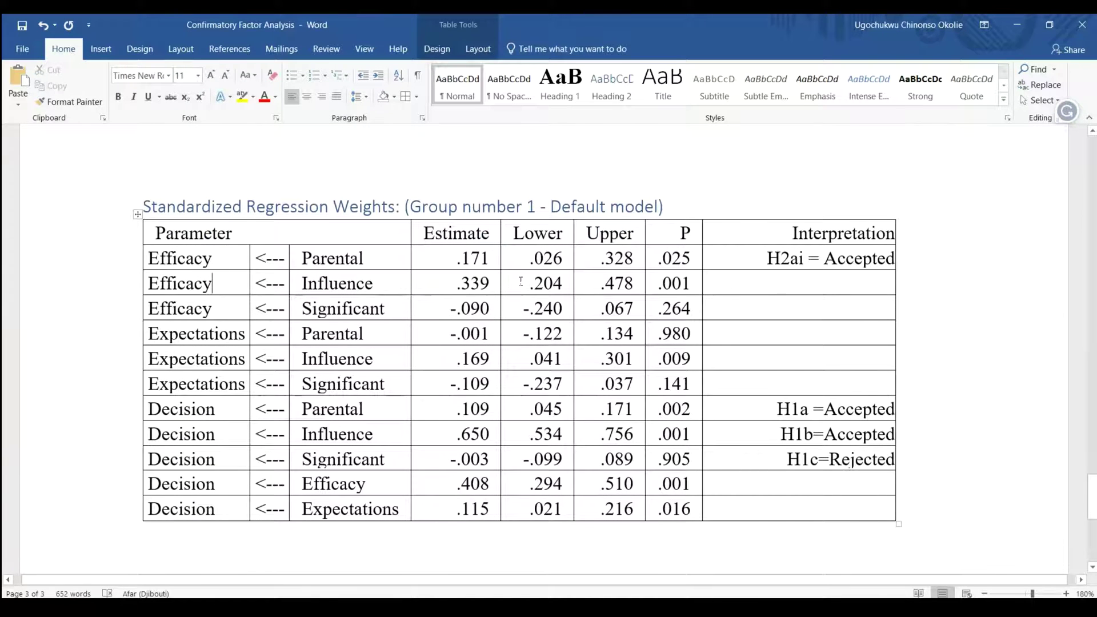
- Copy the "H2ai = Accepted" interpretation into the Efficacy <--- Influence row
click(722, 287)
drag(768, 262, 895, 261)
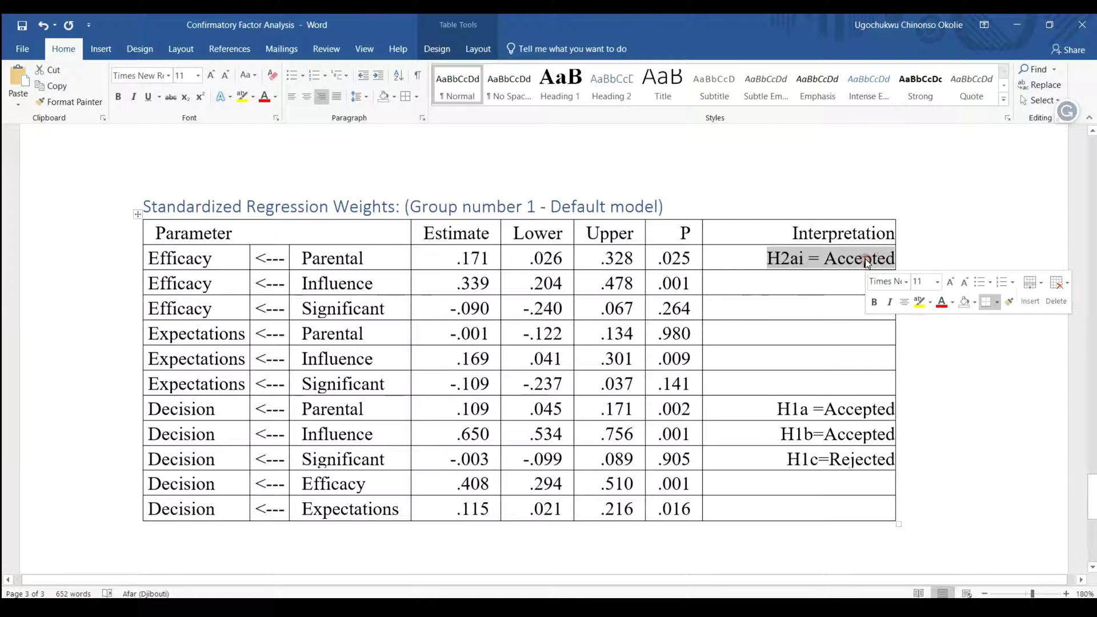
key(ctrl+c)
click(819, 288)
key(ctrl+v)
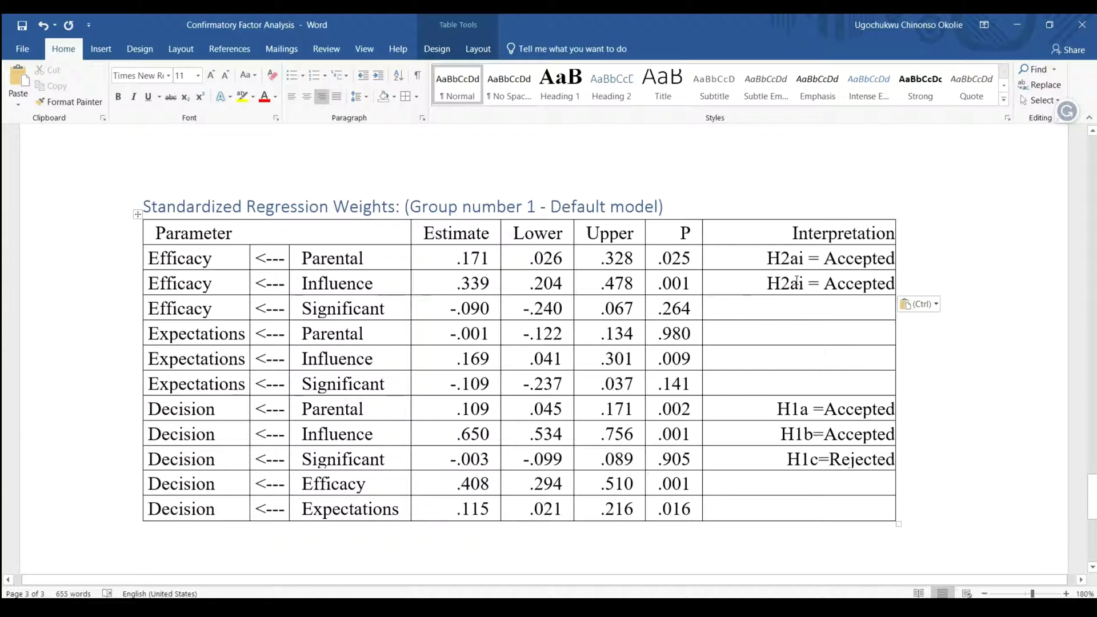
- Recheck Hypothesis 2 and change the copied interpretation in the Efficacy <--- Influence row to "H2bi = Accepted"
click(805, 284)
text(i)
scroll(644, 323, up, 5)
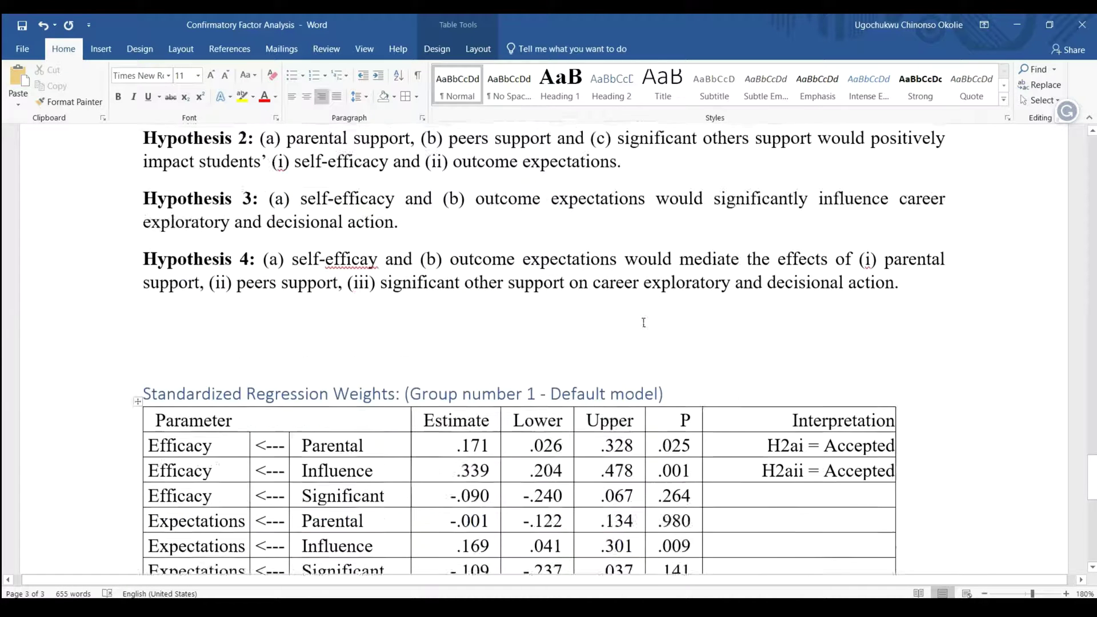
scroll(644, 323, down, 2)
click(790, 406)
key(BackSpace)
text(b)
key(Delete)
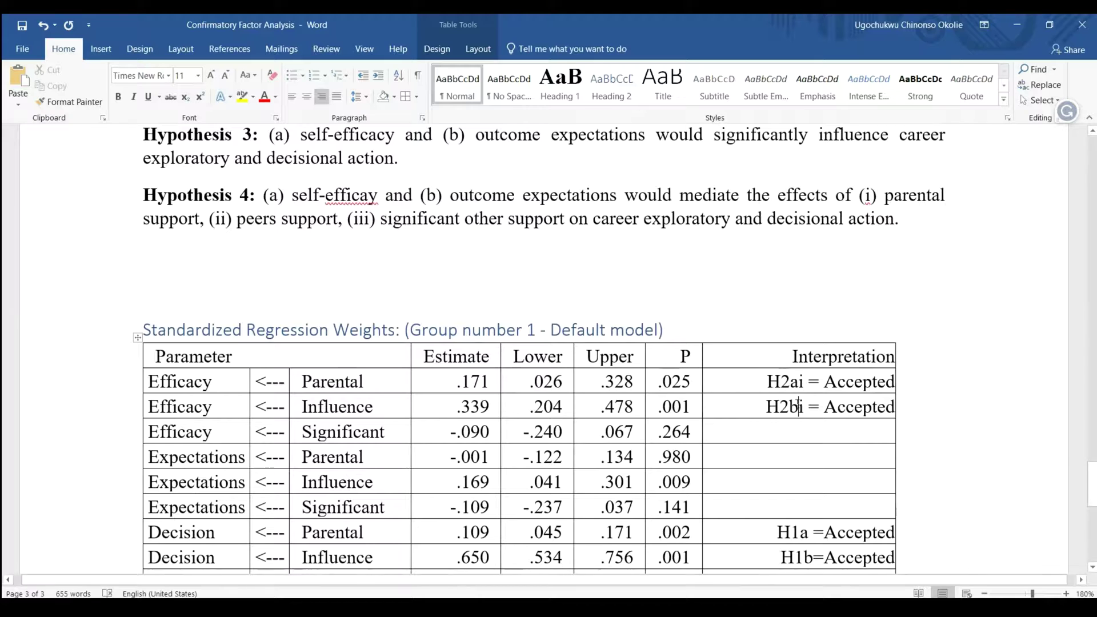
- Recheck the peers support and self-efficacy parts of Hypothesis 2 before interpreting the next Efficacy row
scroll(799, 406, up, 4)
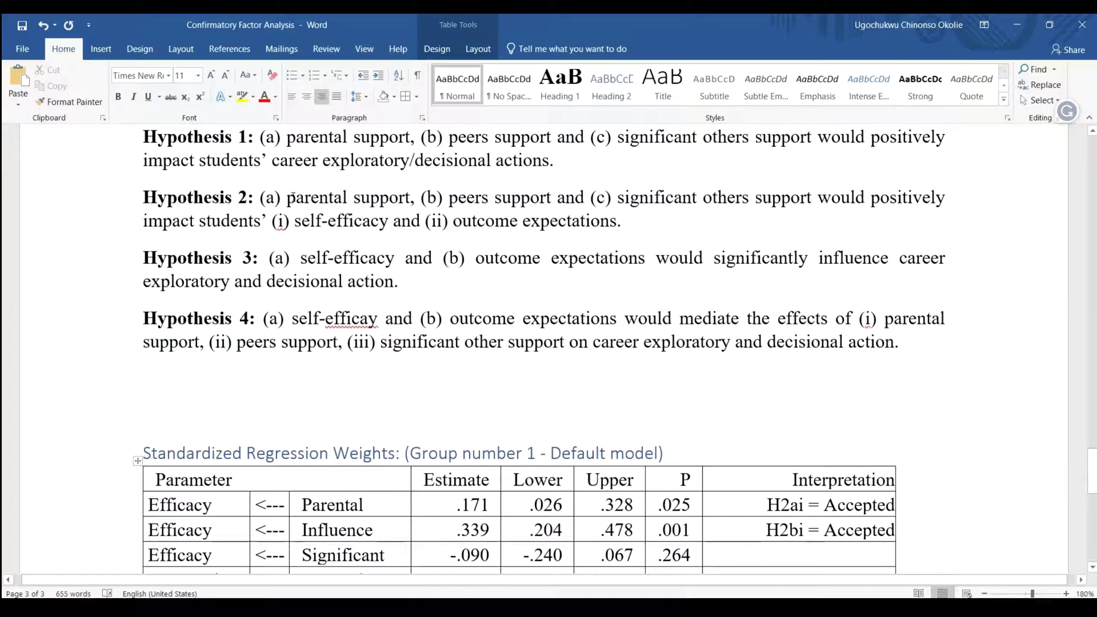
drag(461, 196, 558, 197)
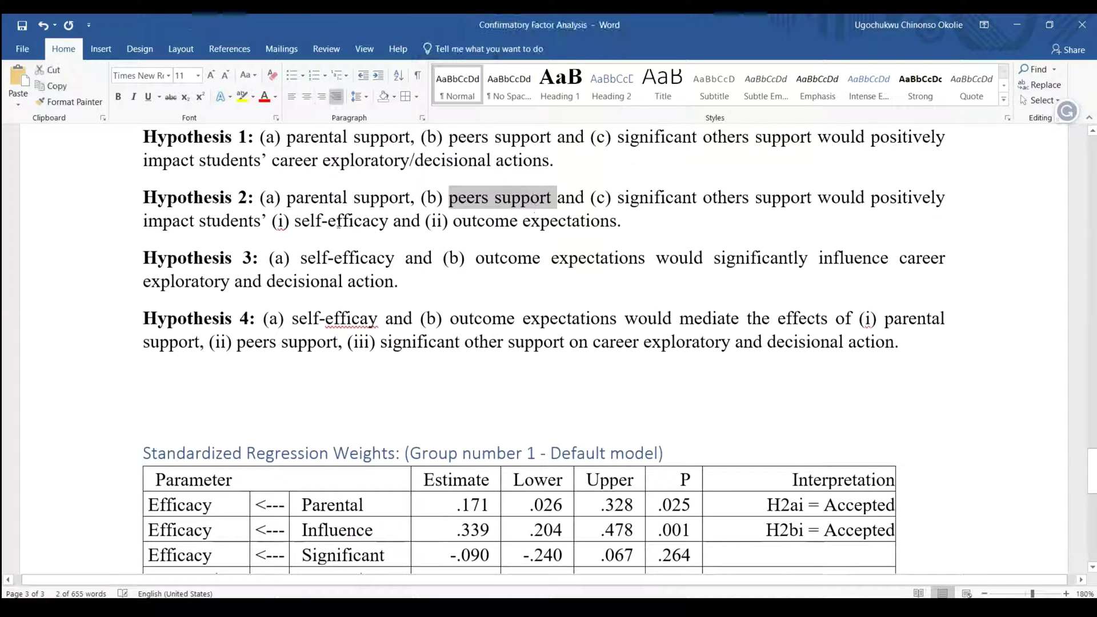
drag(392, 221, 264, 215)
click(473, 222)
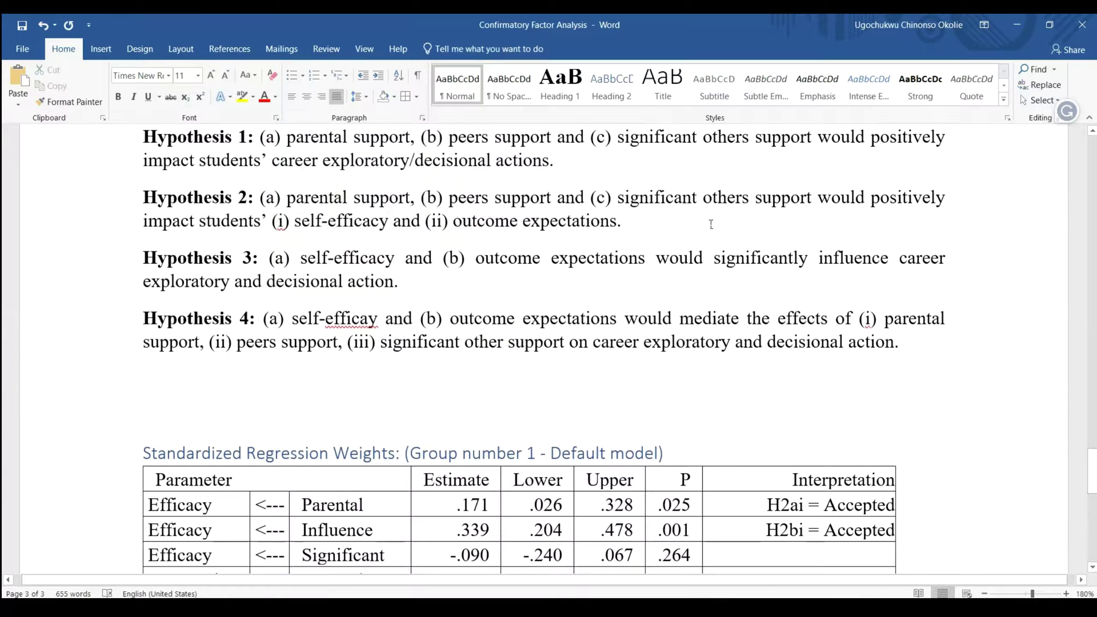
scroll(712, 225, down, 10)
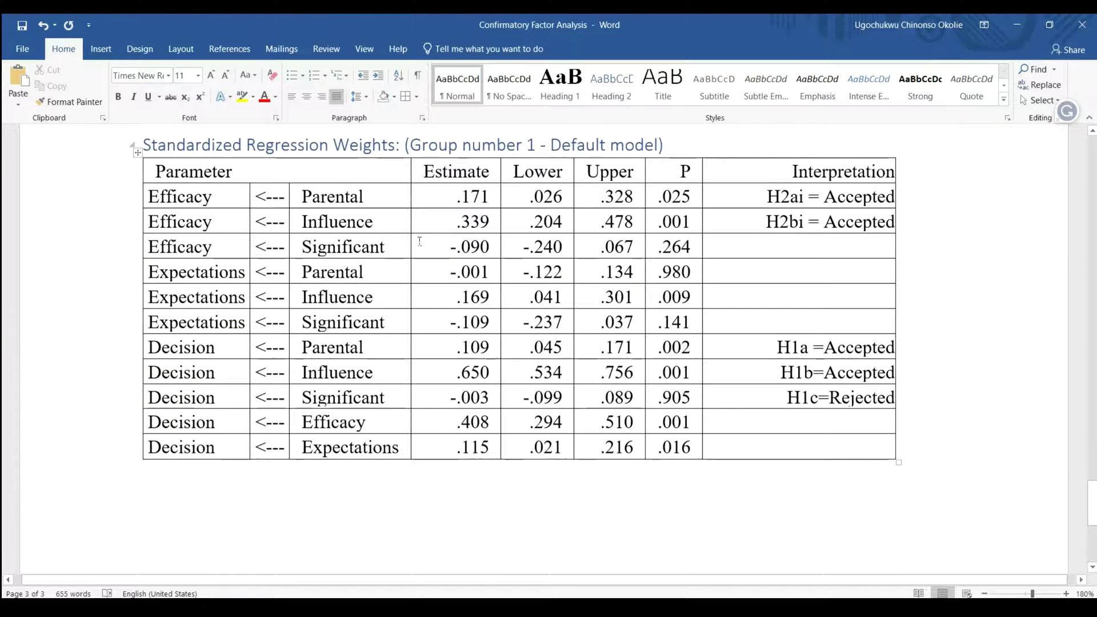
- Copy the "H2ai = Accepted" interpretation into the Efficacy <--- Significant row and relabel its hypothesis as H2ci
click(419, 242)
click(773, 253)
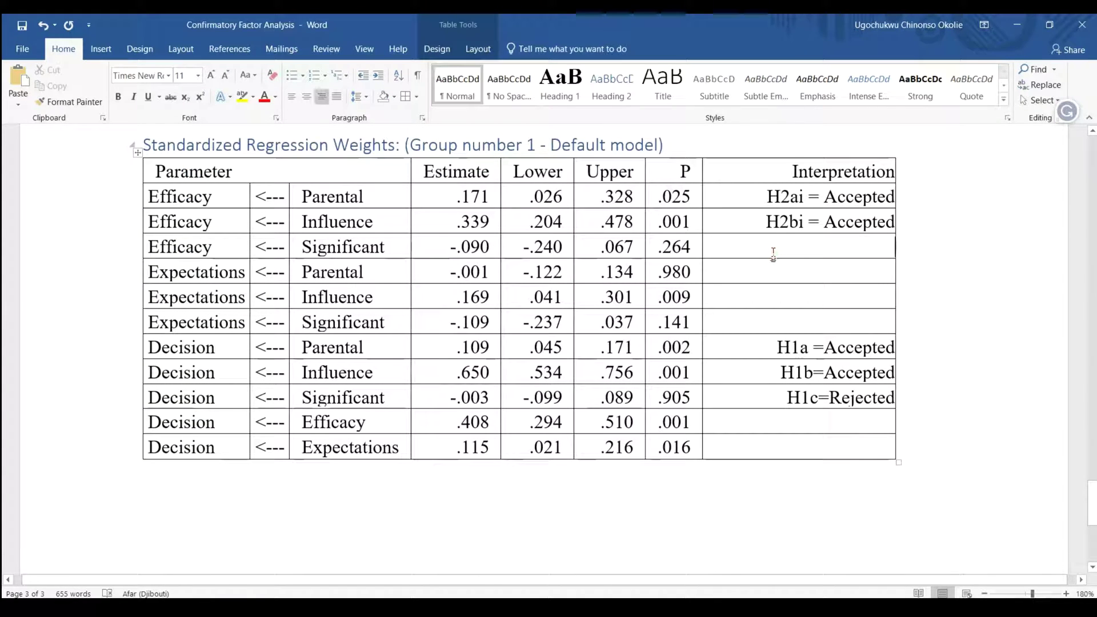
key(ctrl+v)
click(796, 247)
key(BackSpace)
text(c)
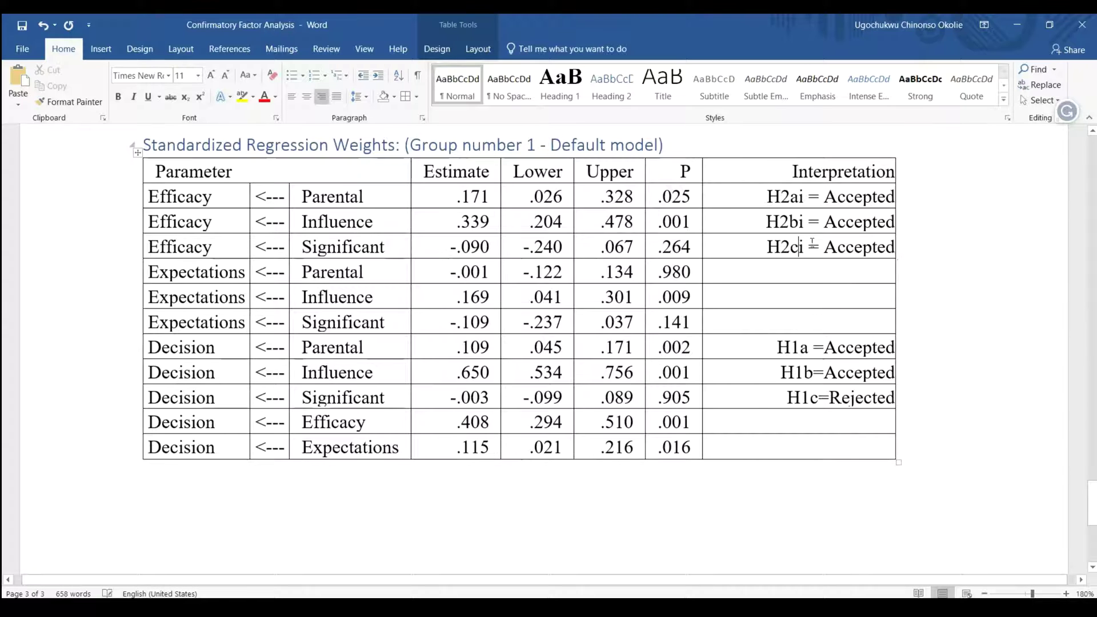
- Replace the verdict in the Efficacy <--- Significant row with "Rejected" and check it against the row's P value
click(878, 252)
key(BackSpace)
key(BackSpace)
key(BackSpace)
key(BackSpace)
key(BackSpace)
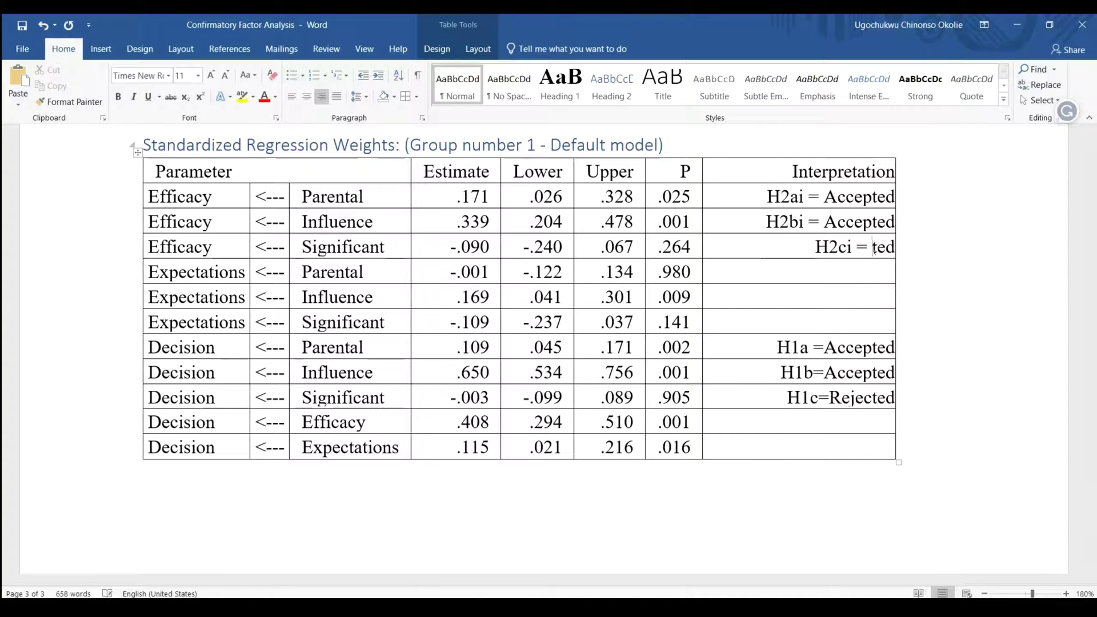
text(Reje)
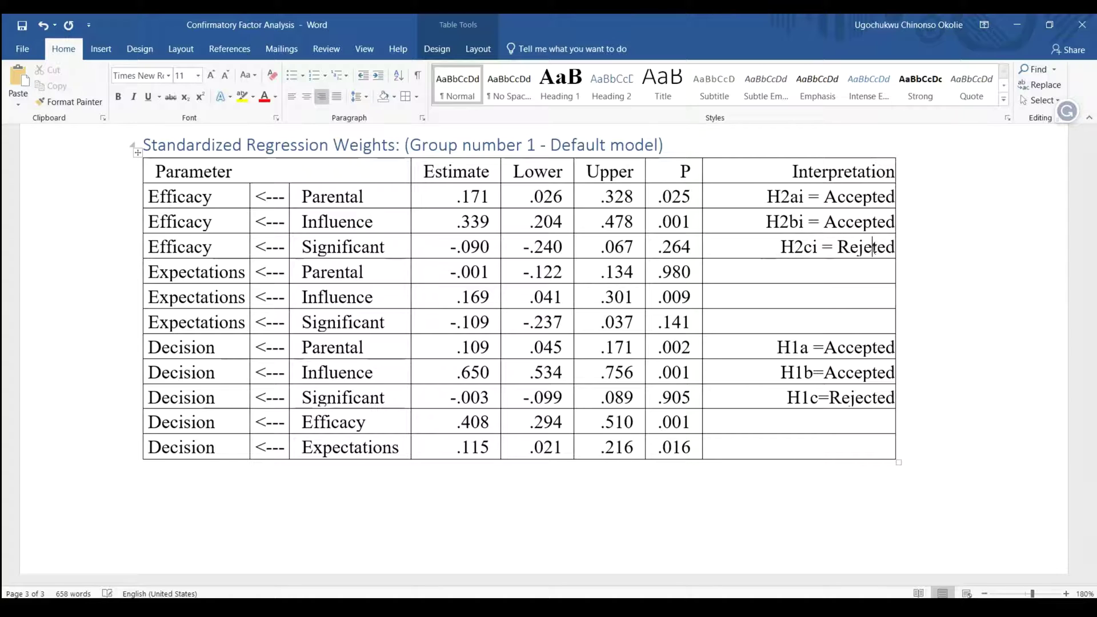
text(c)
drag(692, 248, 659, 245)
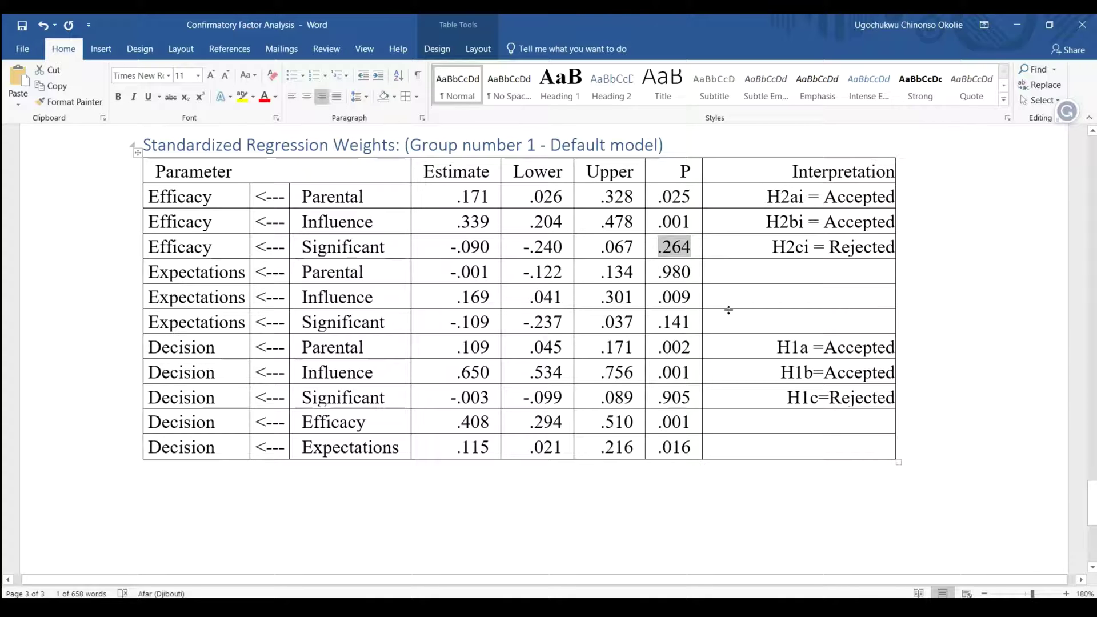
- Check the parental support and outcome expectations parts of Hypothesis 2 against the Expectations <--- Parental row
click(773, 274)
scroll(773, 273, up, 5)
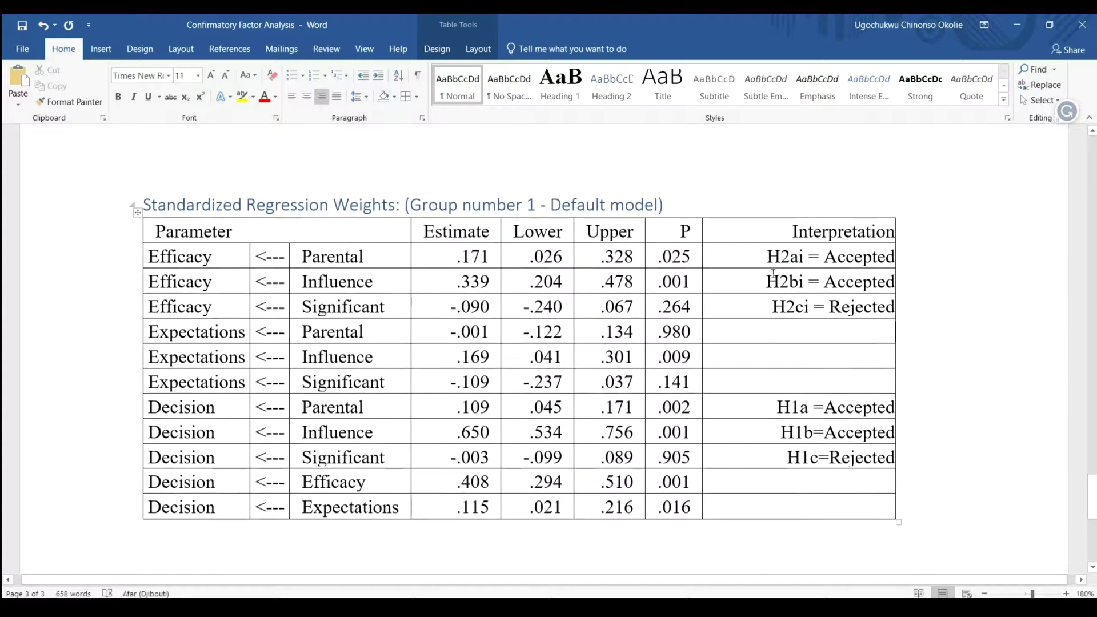
scroll(670, 284, up, 2)
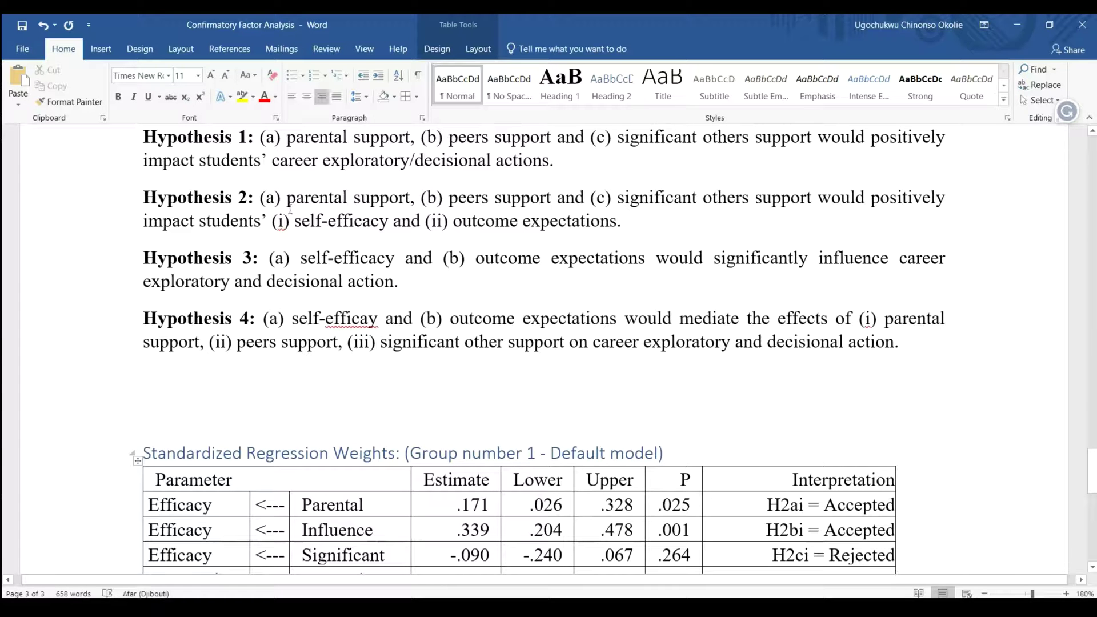
drag(292, 202, 370, 201)
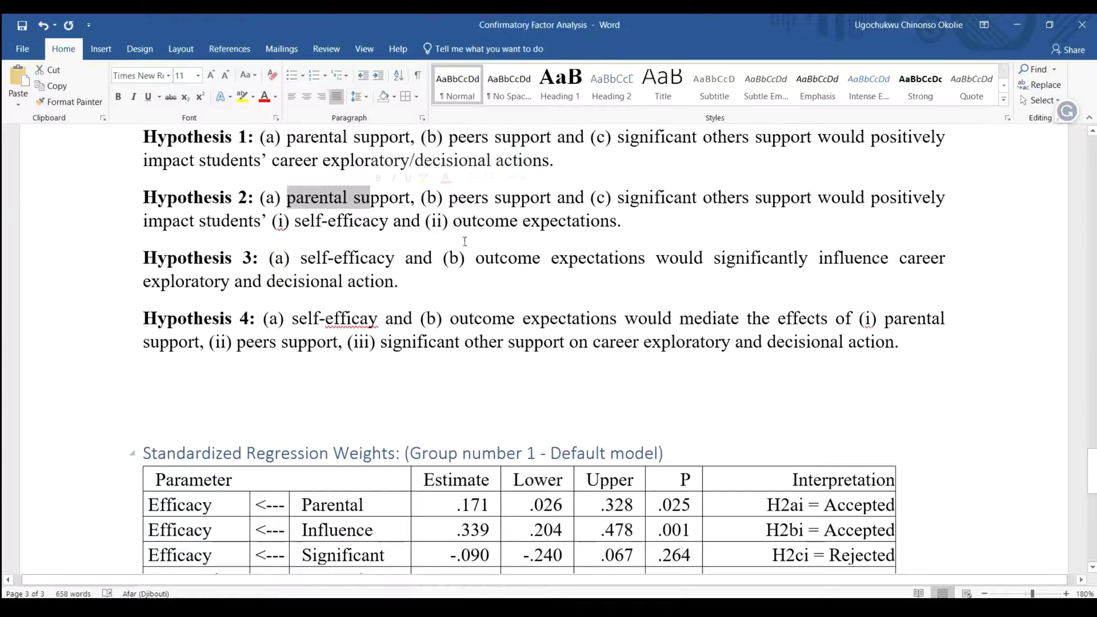
drag(452, 225, 495, 225)
scroll(687, 279, down, 10)
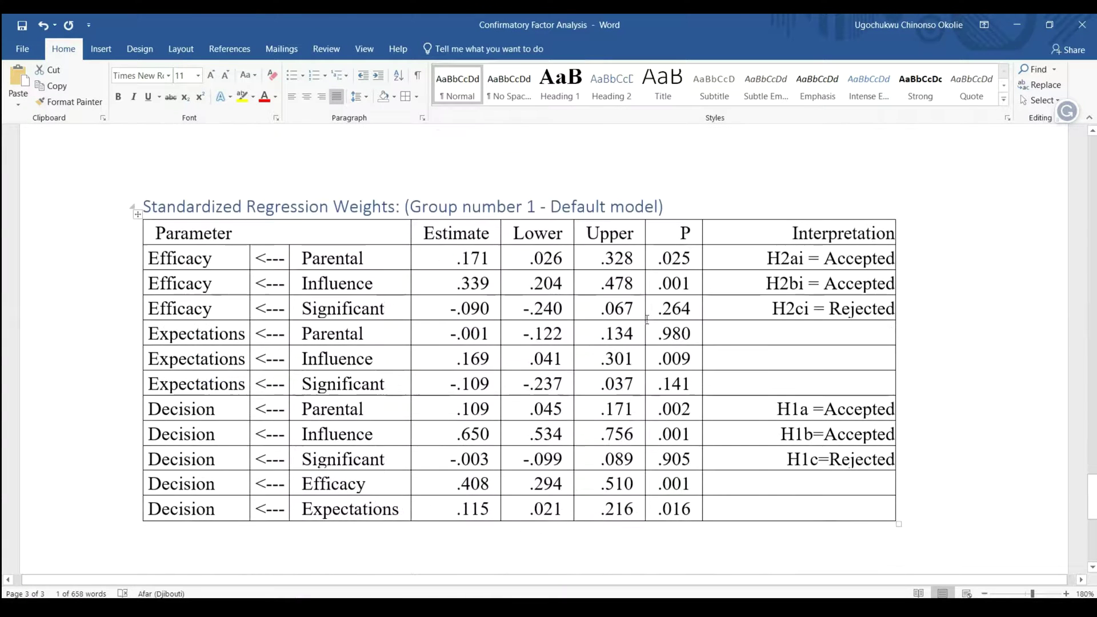
click(308, 261)
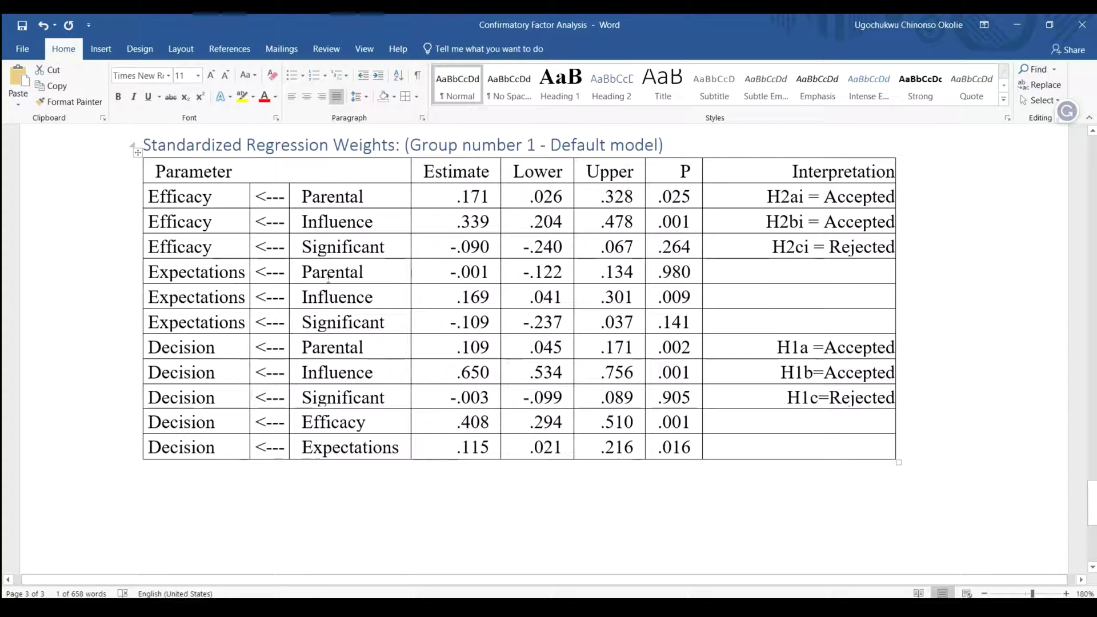
click(180, 273)
scroll(503, 486, up, 3)
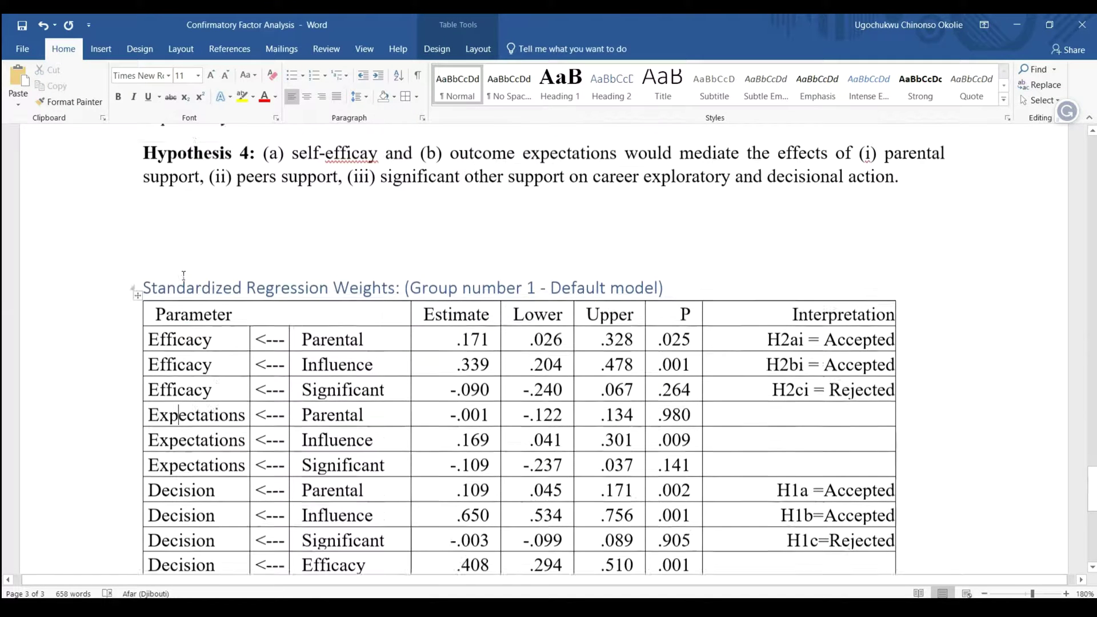
scroll(503, 486, down, 3)
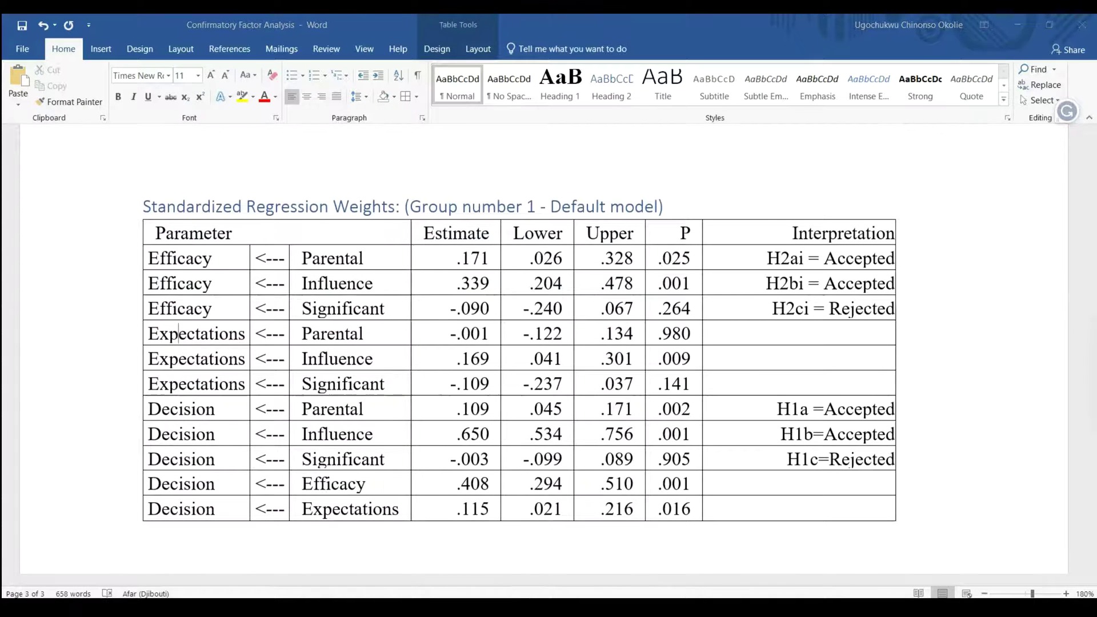
click(516, 554)
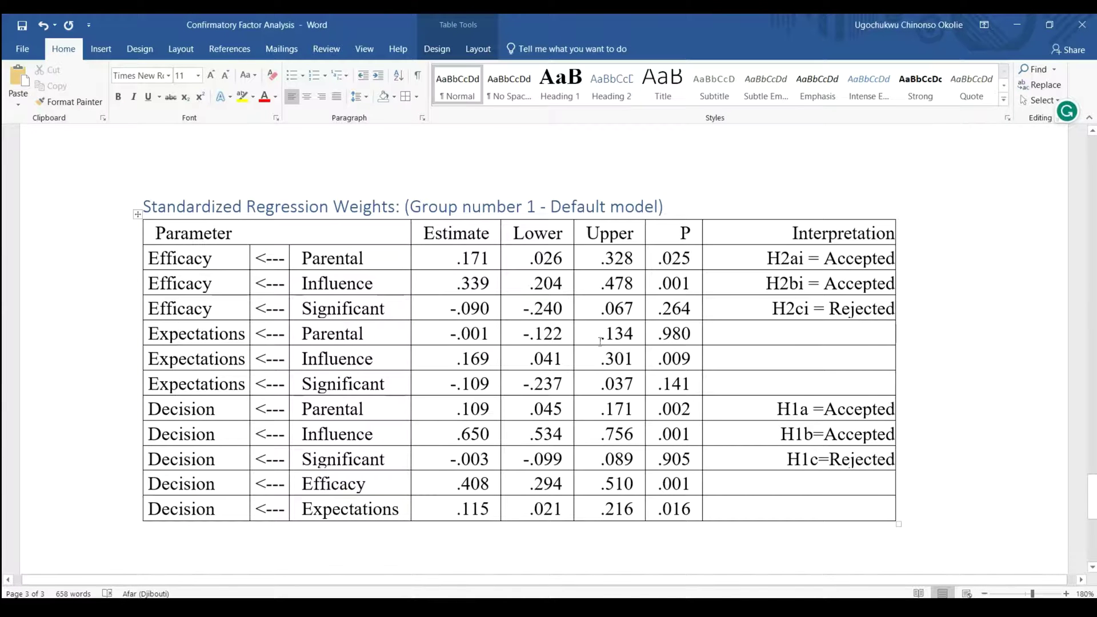
- Copy the "H2ai = Accepted" interpretation into the Expectations <--- Parental row and relabel its hypothesis as H2aii
click(736, 329)
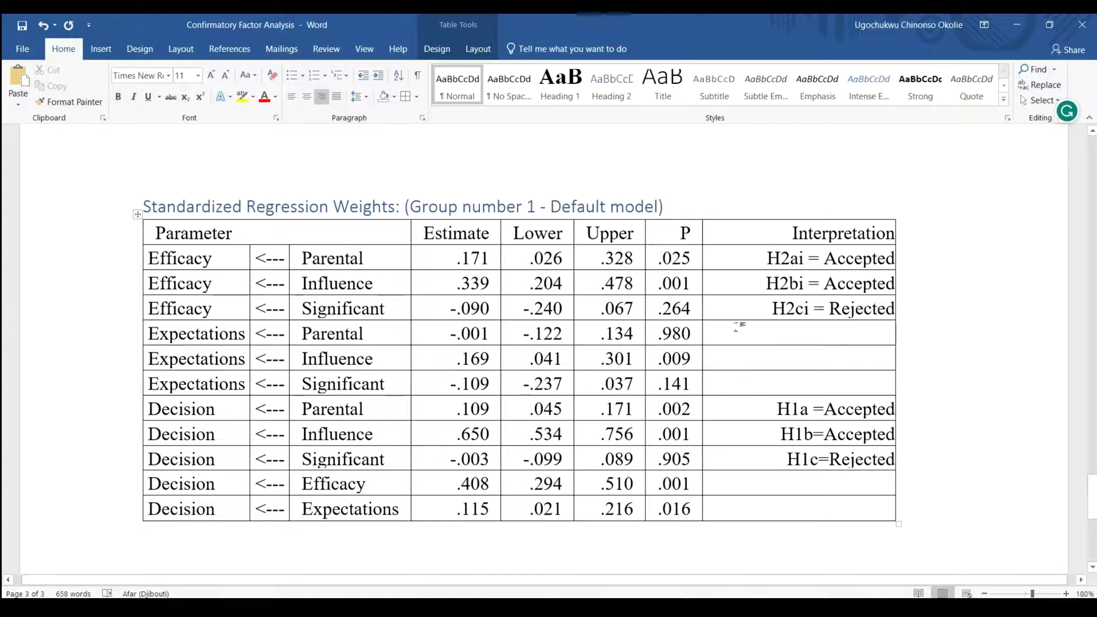
text(H2ai = Accepted)
click(798, 334)
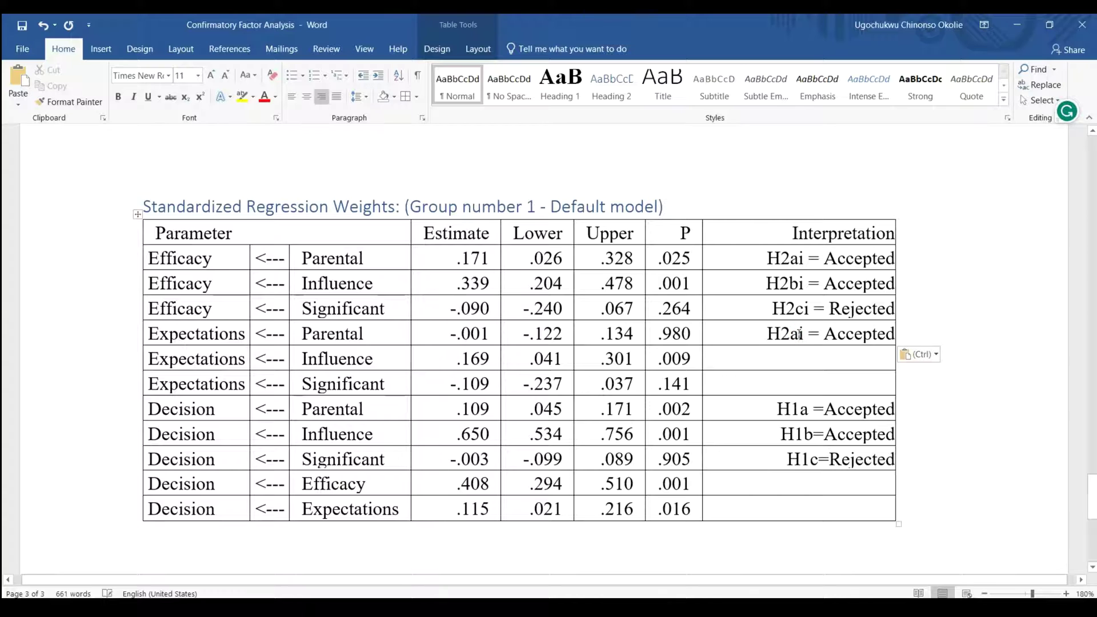
text(i)
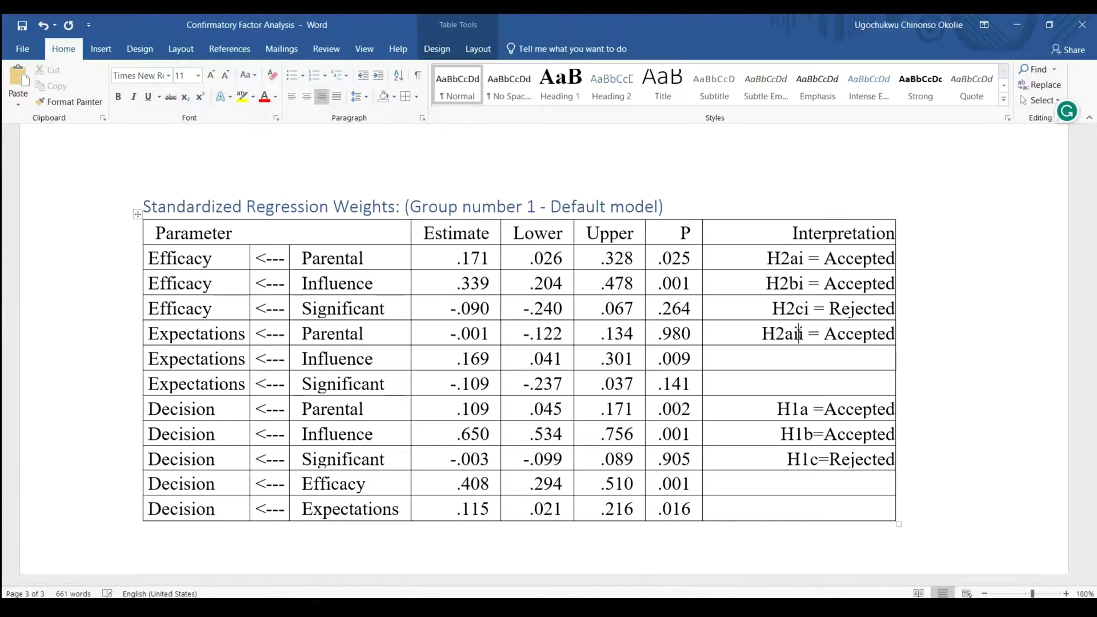
- Replace the verdict in the Expectations <--- Parental row with "Rejected"
click(872, 334)
key(BackSpace)
key(BackSpace)
key(BackSpace)
key(BackSpace)
key(BackSpace)
key(BackSpace)
text(Rejec)
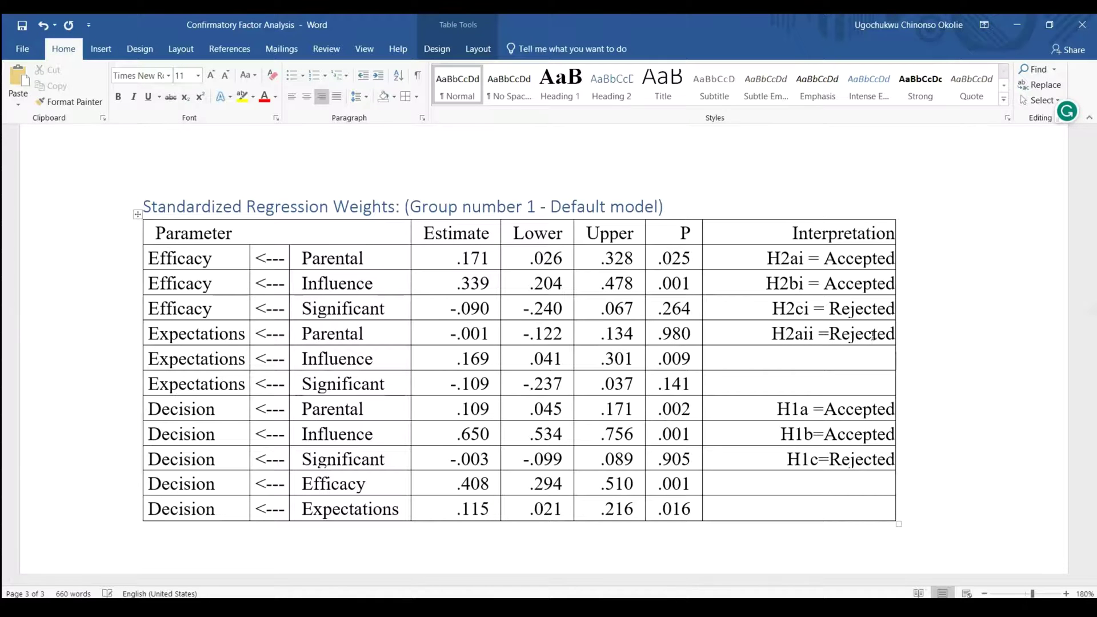
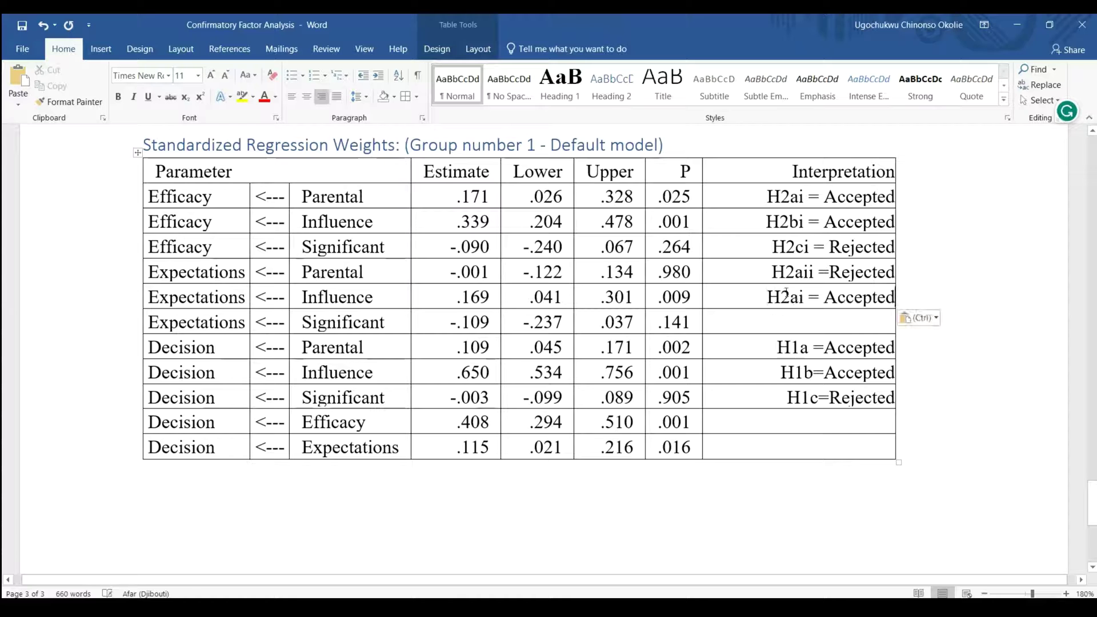
- Change the copied interpretation in the Expectations <--- Influence row to "H2bii = Accepted"
click(798, 298)
key(BackSpace)
text(b)
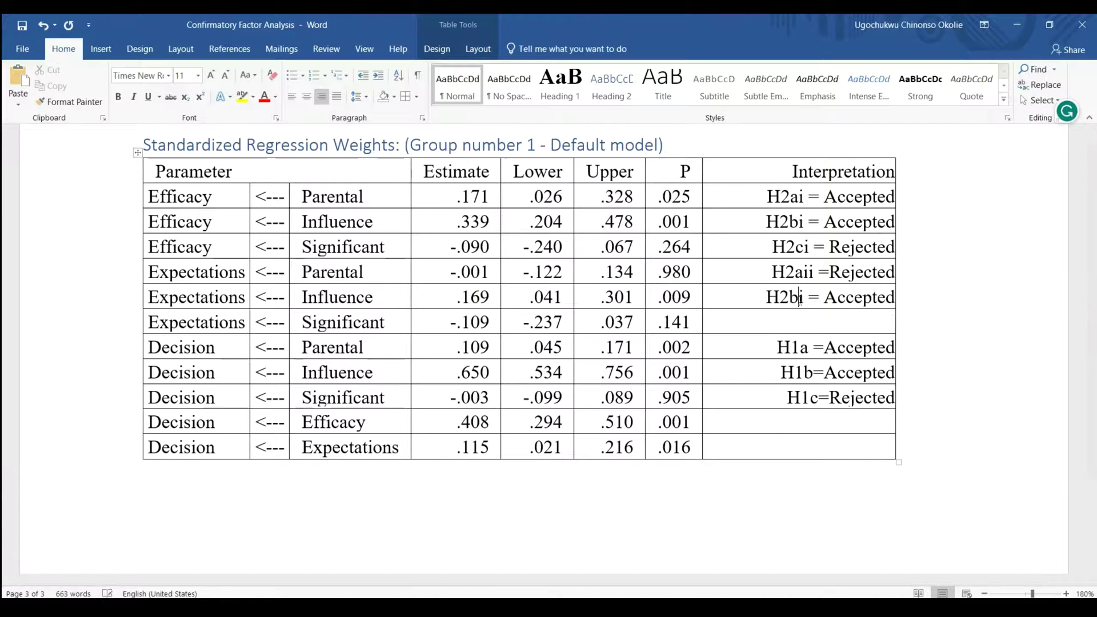
text(i)
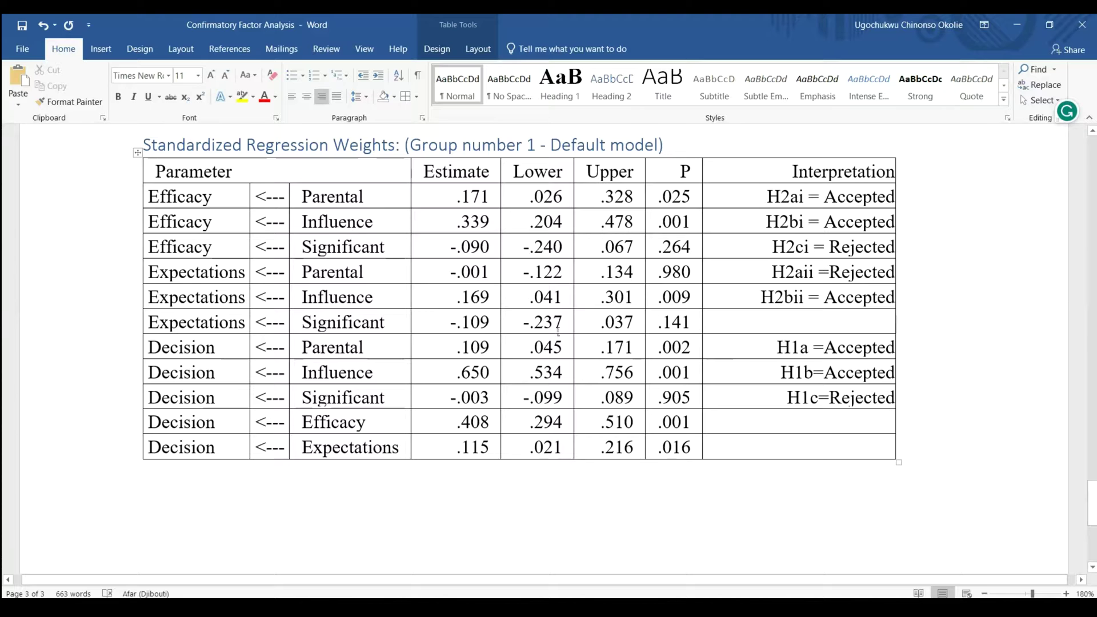
- Check the significant others and outcome expectations parts of Hypothesis 2 for the Expectations <--- Significant row
scroll(402, 299, up, 3)
scroll(401, 299, up, 1)
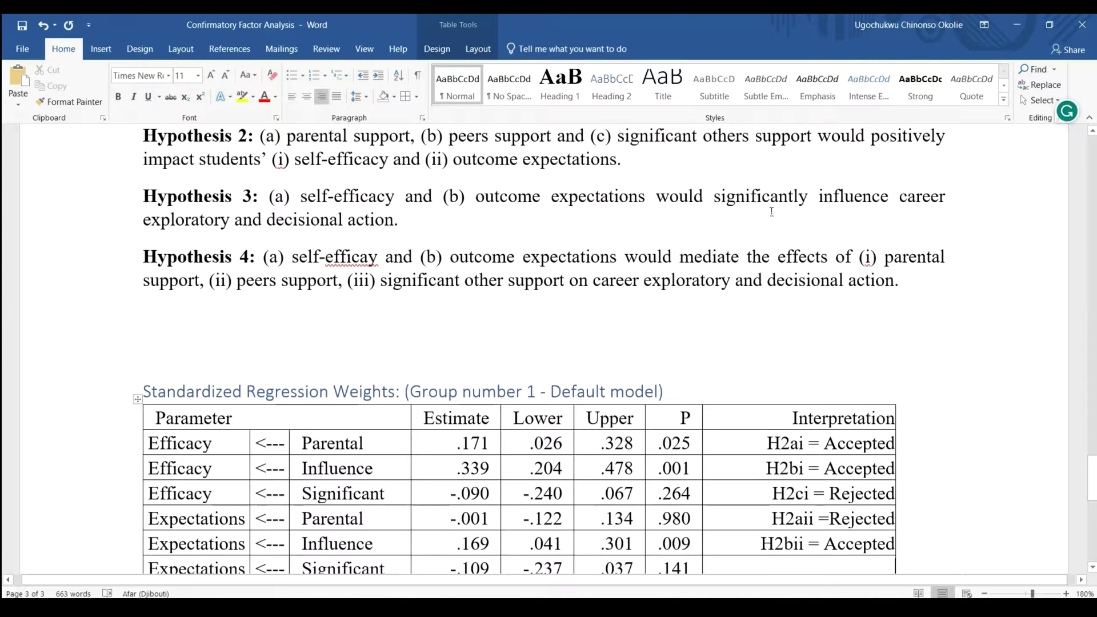
scroll(491, 209, up, 1)
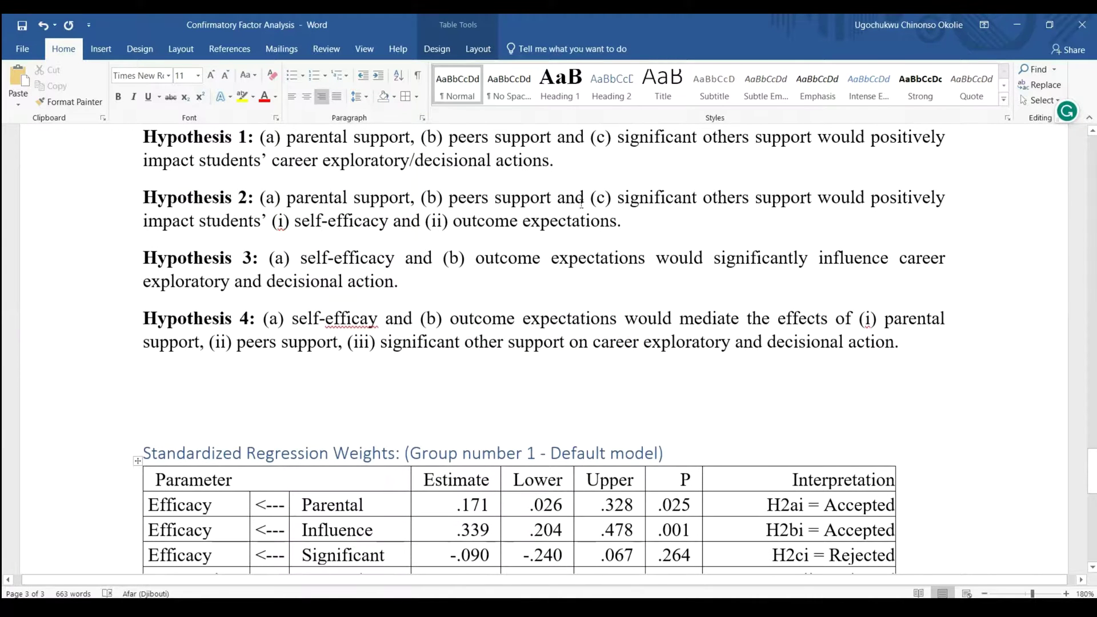
click(617, 198)
drag(617, 198, 755, 198)
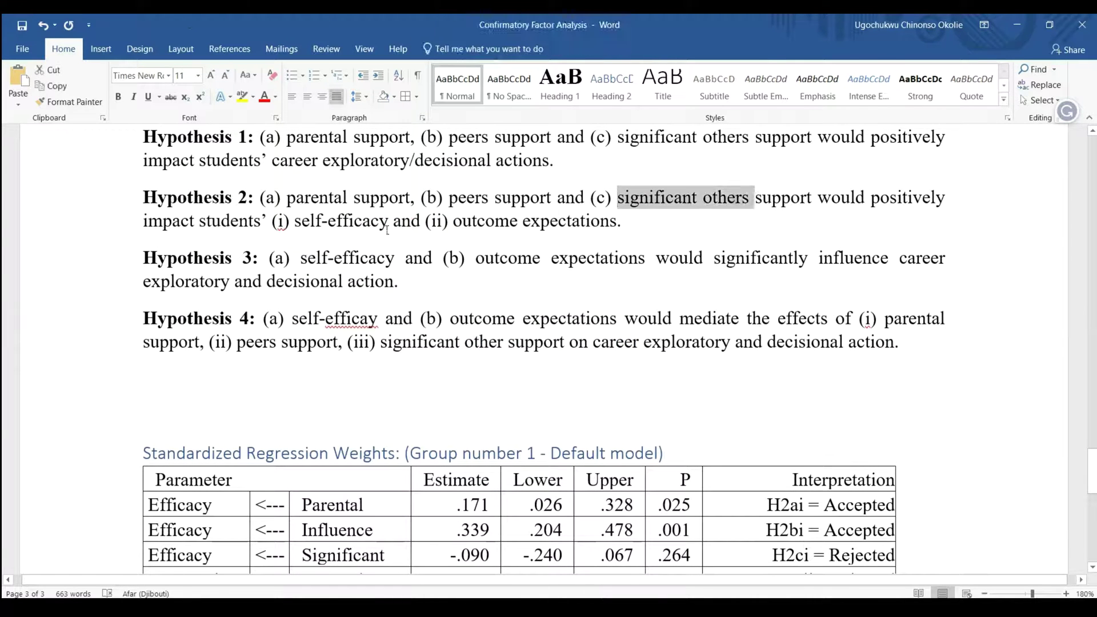
drag(453, 221, 571, 228)
scroll(571, 231, down, 7)
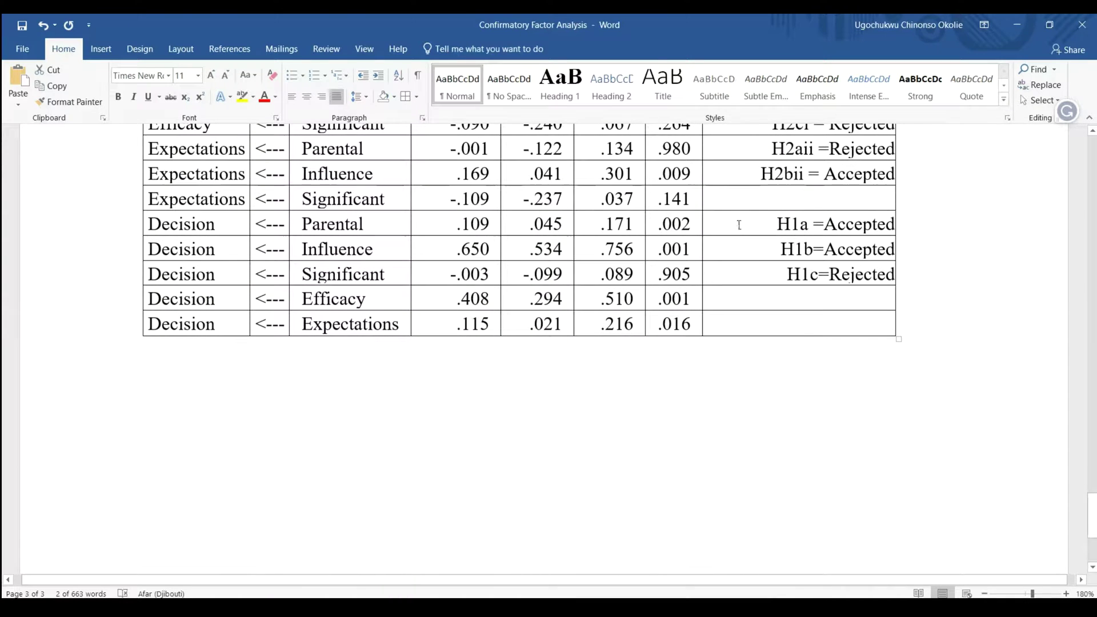
- Copy the "H2ai = Accepted" interpretation into the Expectations <--- Significant row and relabel its hypothesis as H2cii
click(779, 191)
text(H2ai = Accepted)
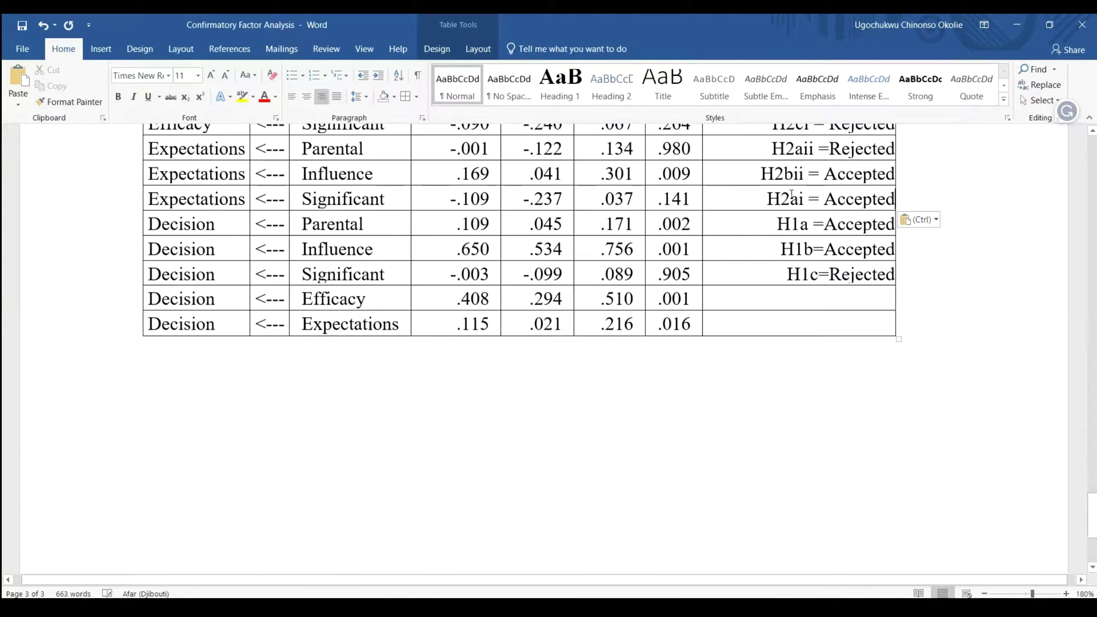
click(792, 196)
key(Delete)
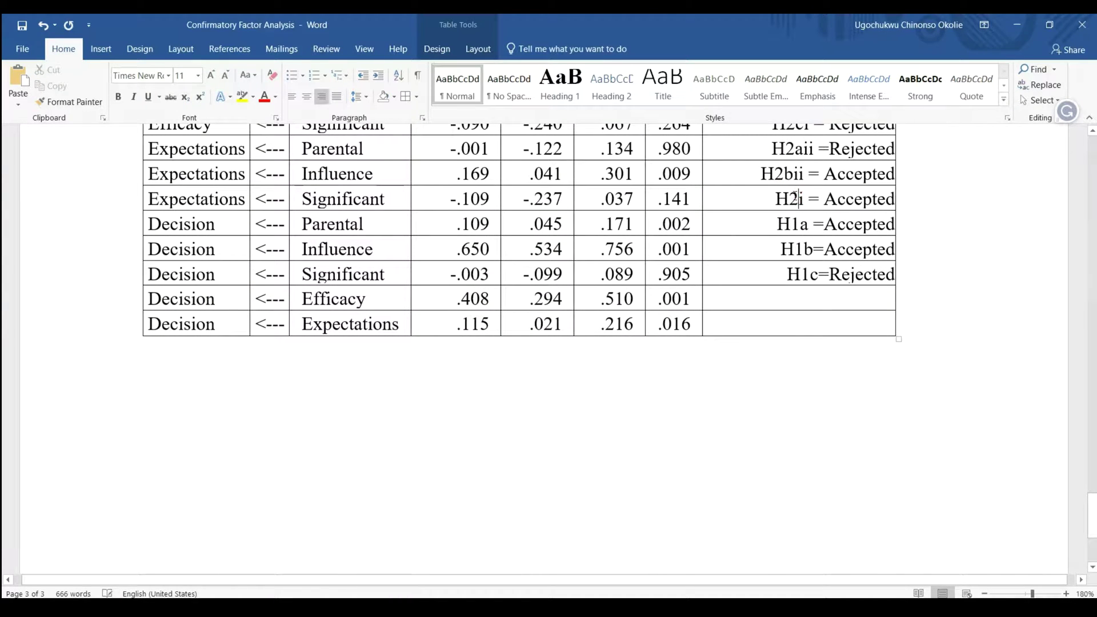
text(ci)
- Replace the verdict in the Expectations <--- Significant row with "Rejected"
click(874, 201)
key(BackSpace)
key(BackSpace)
key(BackSpace)
key(BackSpace)
key(BackSpace)
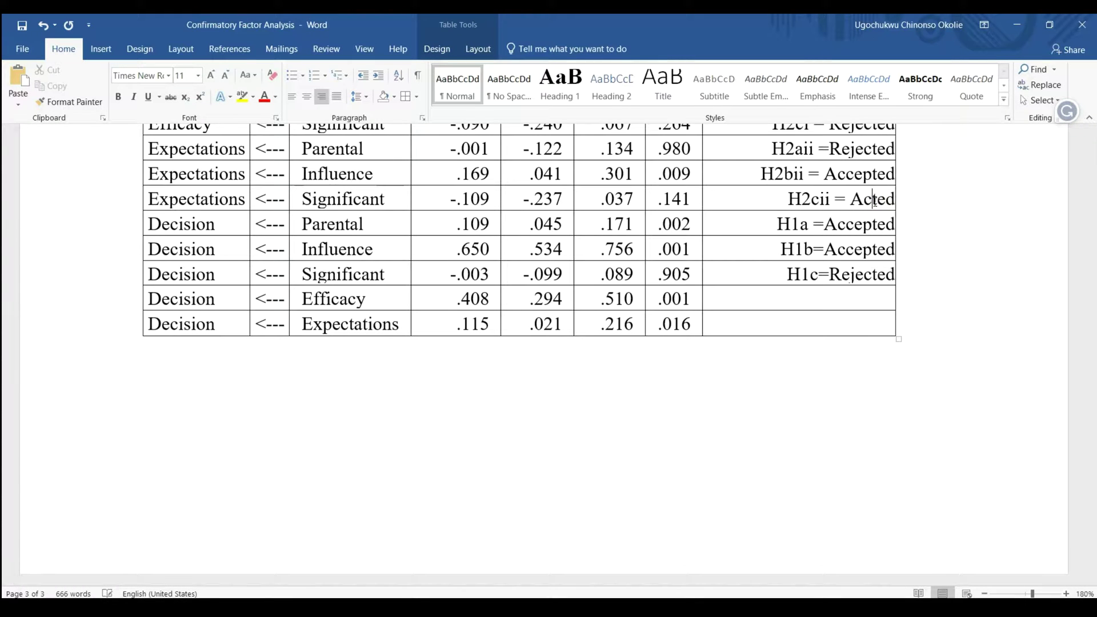
text(Rejec)
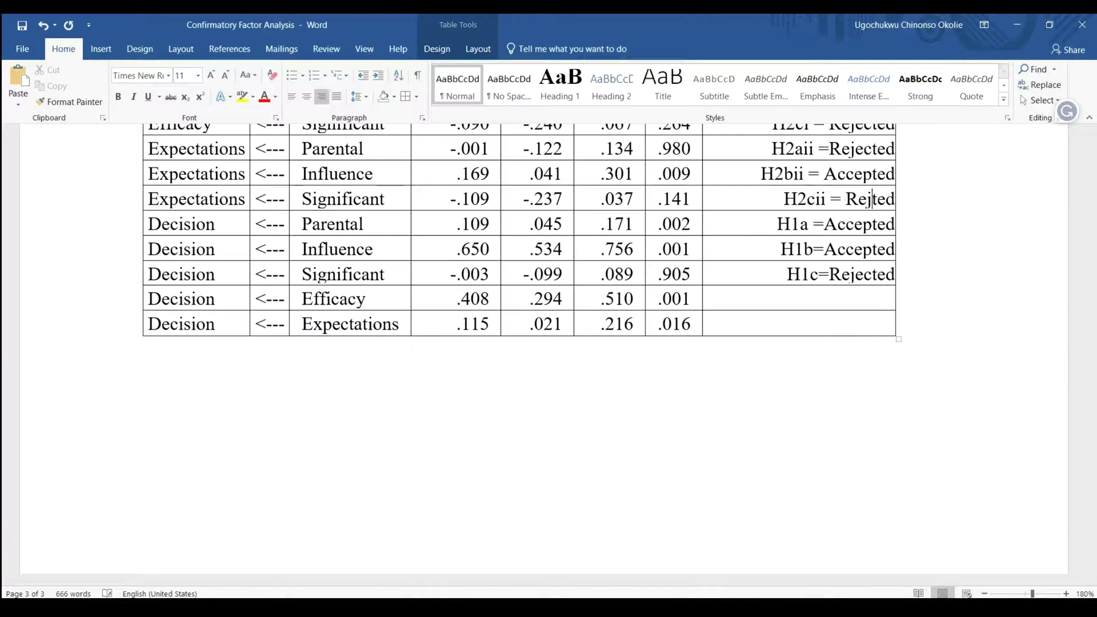
click(924, 244)
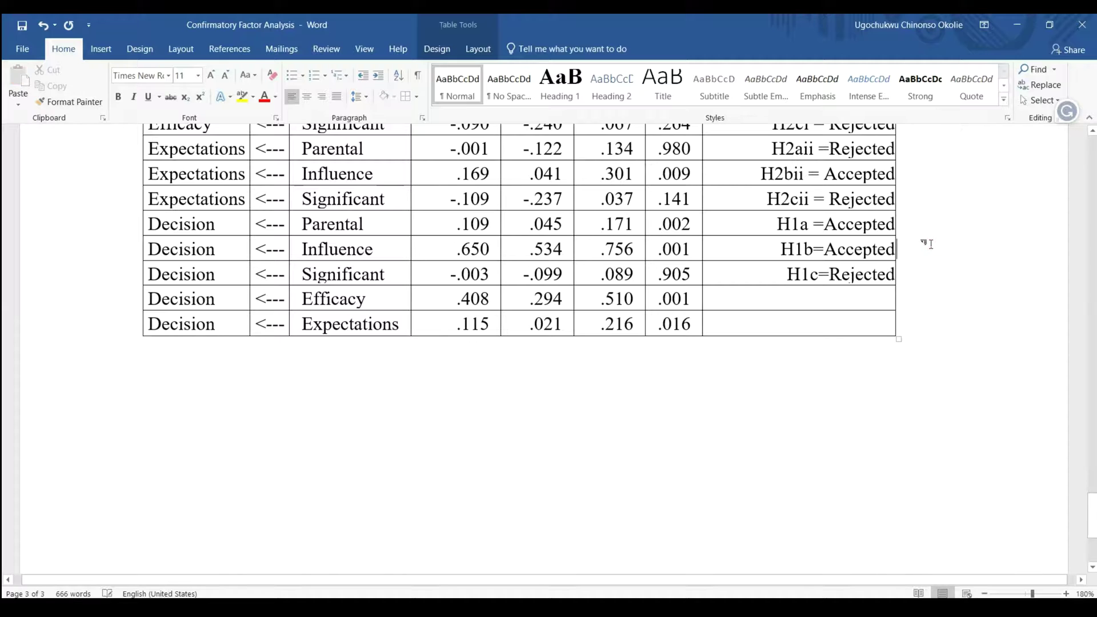
- Review Hypothesis 3, copy "H2ai = Accepted" into the Decision <--- Efficacy row and relabel its hypothesis as H3ai
scroll(490, 437, up, 2)
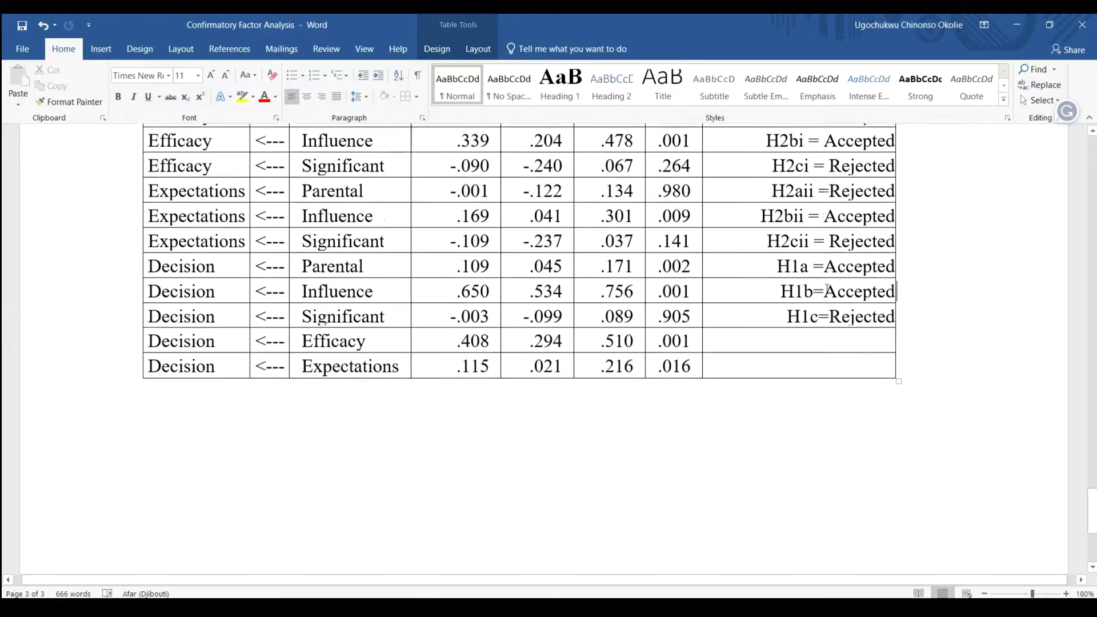
scroll(431, 401, up, 12)
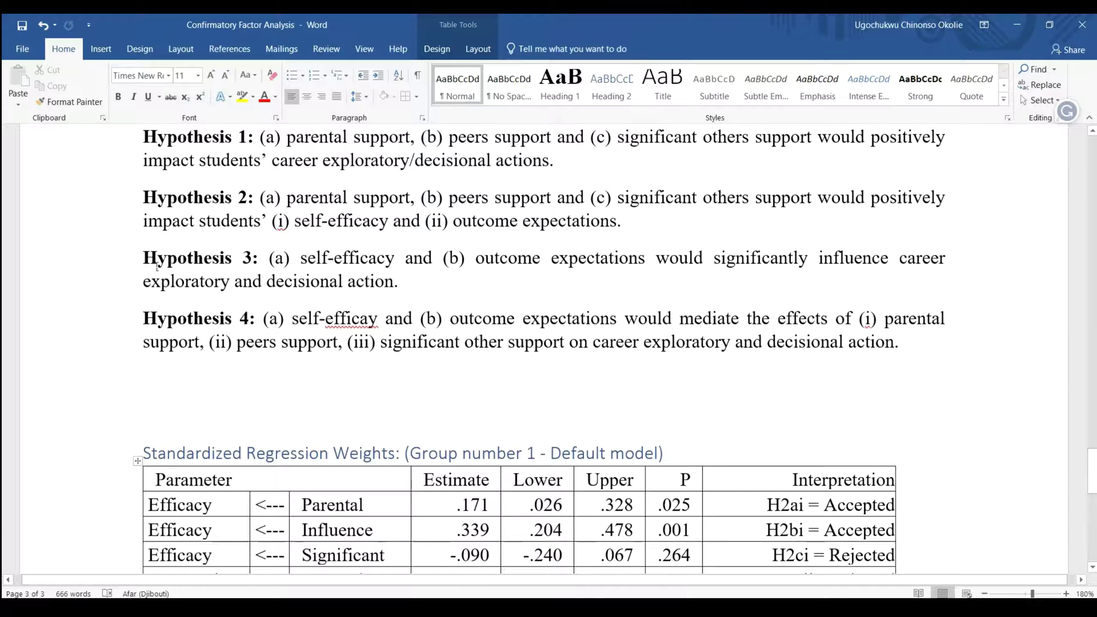
drag(147, 260, 257, 260)
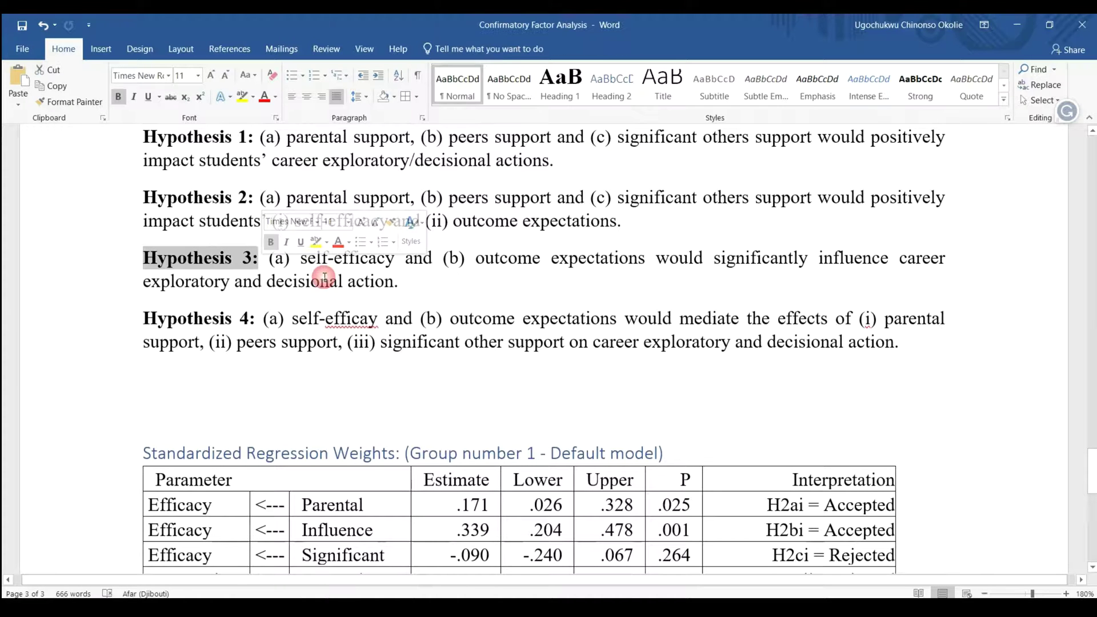
click(339, 258)
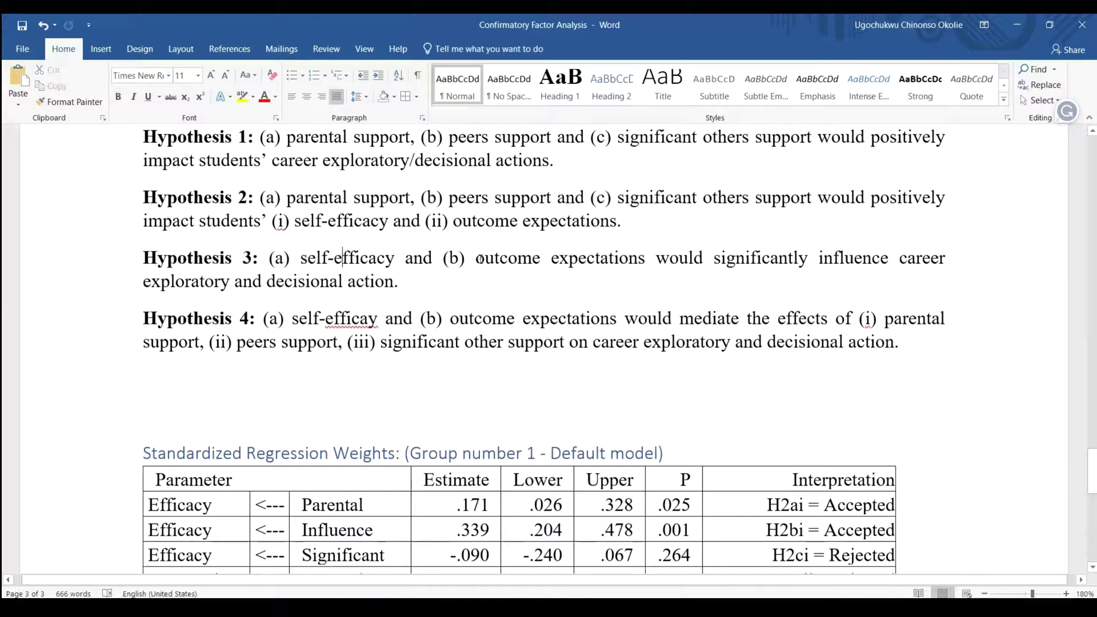
scroll(479, 259, down, 10)
scroll(355, 176, up, 8)
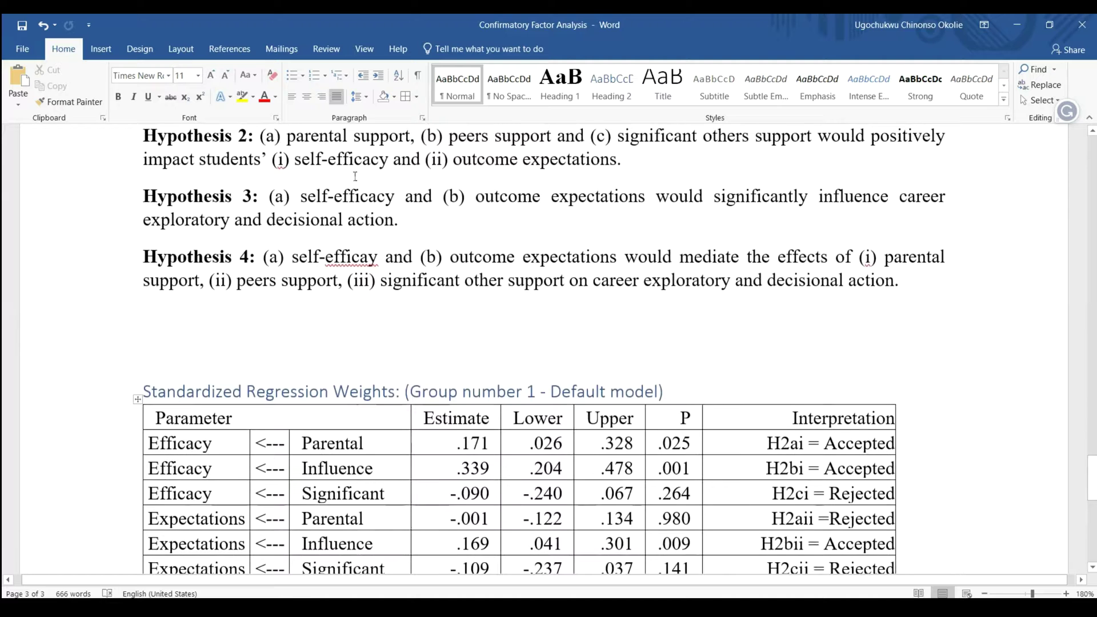
scroll(460, 246, down, 6)
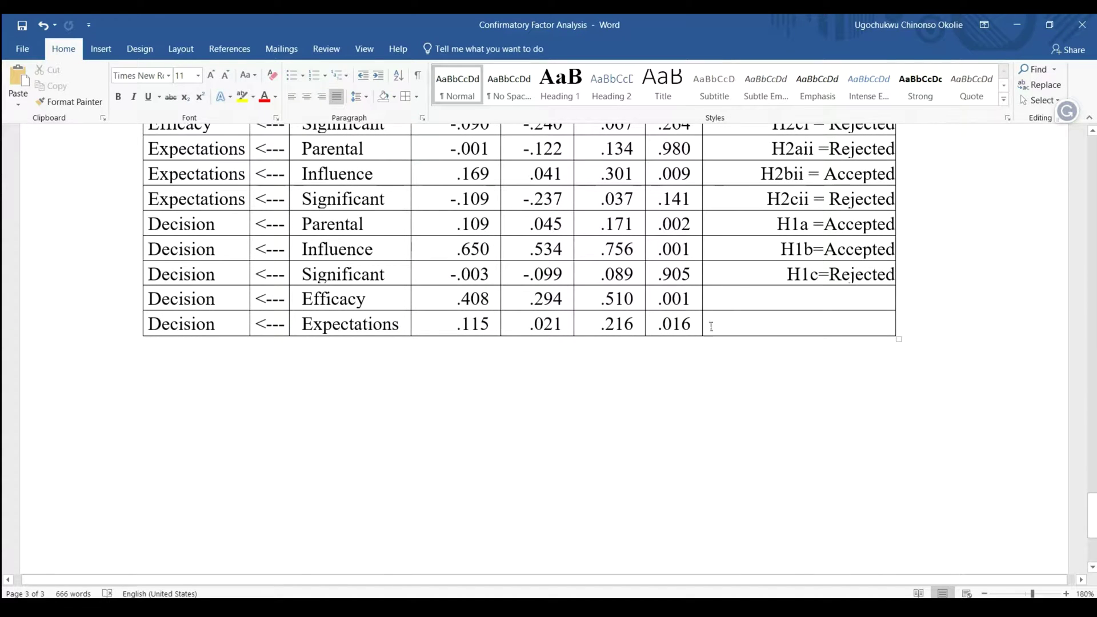
click(737, 297)
text(H2ai = Accepted)
drag(781, 299, 791, 300)
text(3)
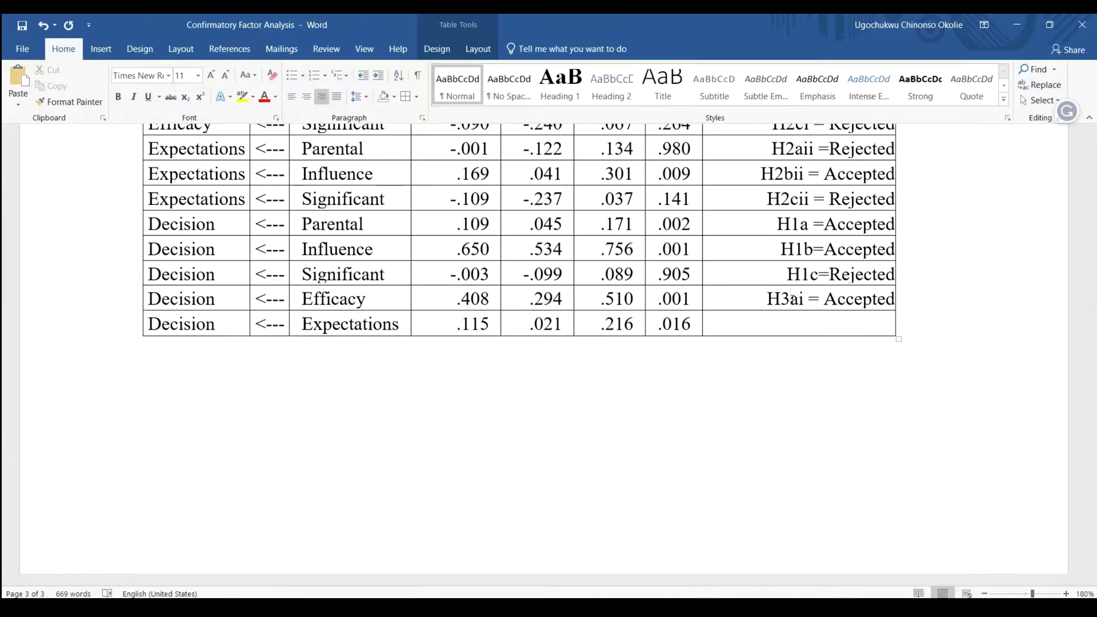
- Check the Efficacy row's lower, upper and P values, and copy "H2ai = Accepted" into the Decision <--- Expectations row
drag(688, 301, 527, 299)
scroll(508, 299, up, 3)
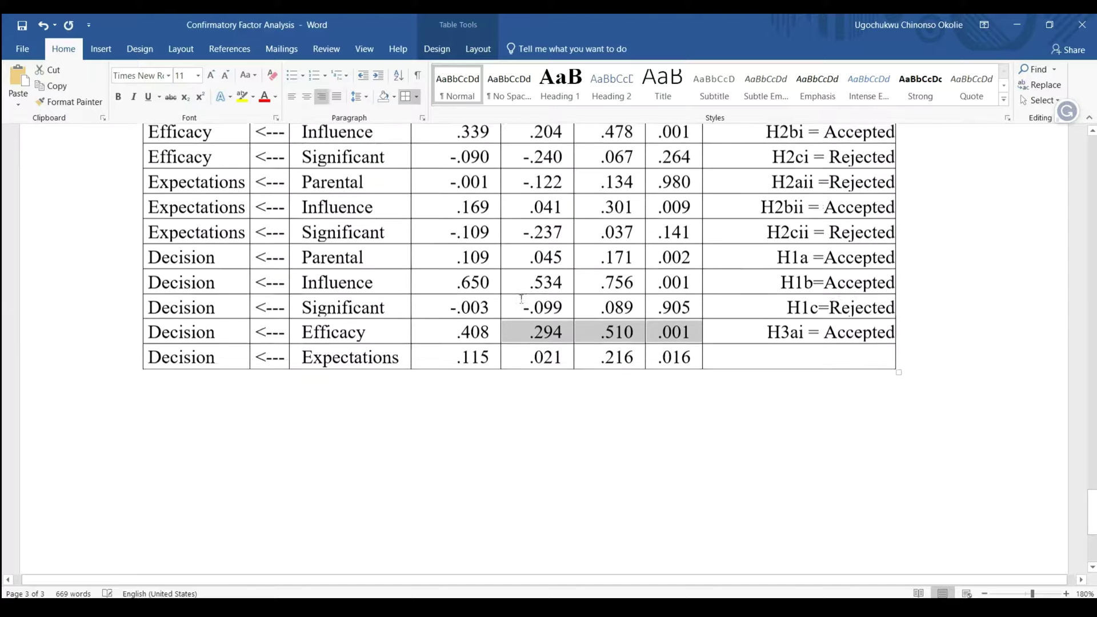
click(543, 422)
click(624, 421)
click(680, 423)
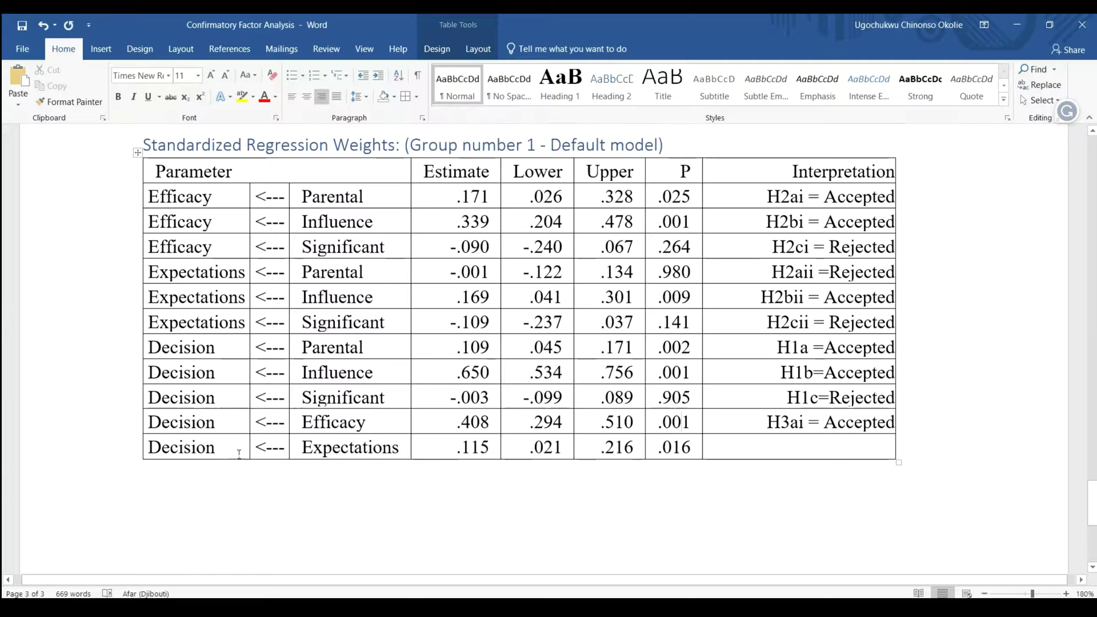
click(341, 446)
click(215, 447)
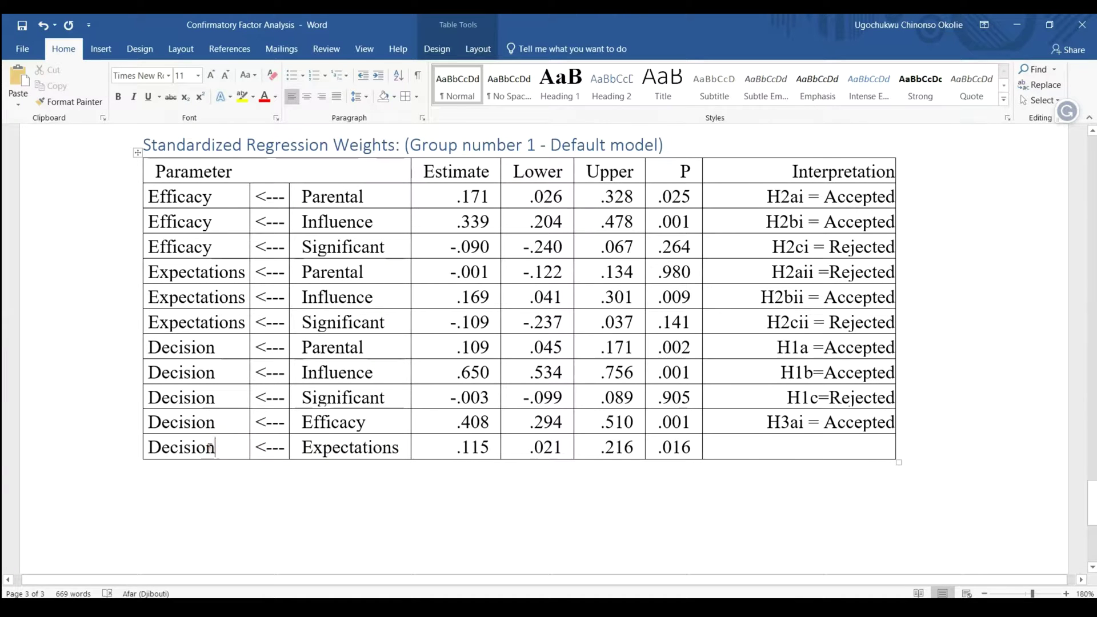
click(759, 447)
text(H2ai = Accepted)
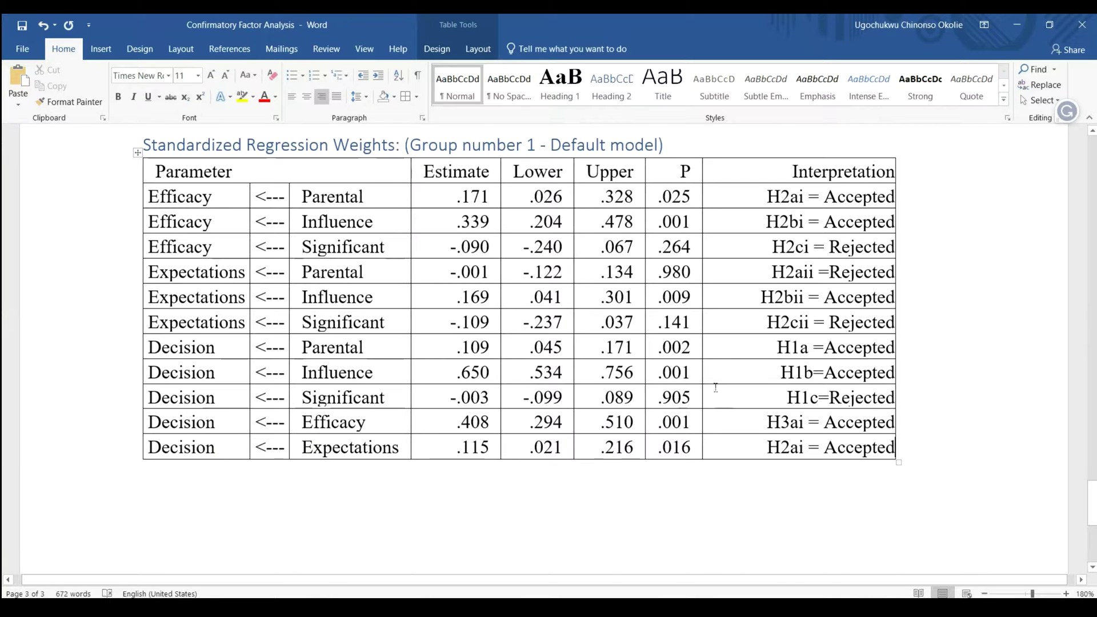
- Compare the labels with Hypothesis 3 and shorten the Decision <--- Efficacy interpretation to "H3a = Accepted"
scroll(749, 434, up, 5)
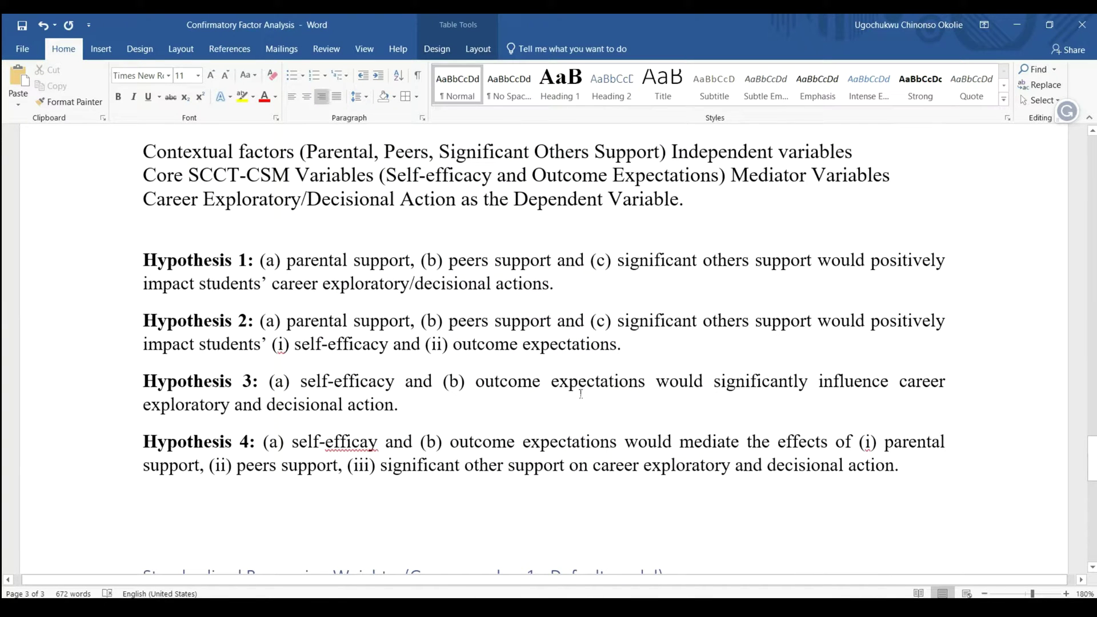
scroll(580, 393, down, 3)
scroll(288, 247, up, 1)
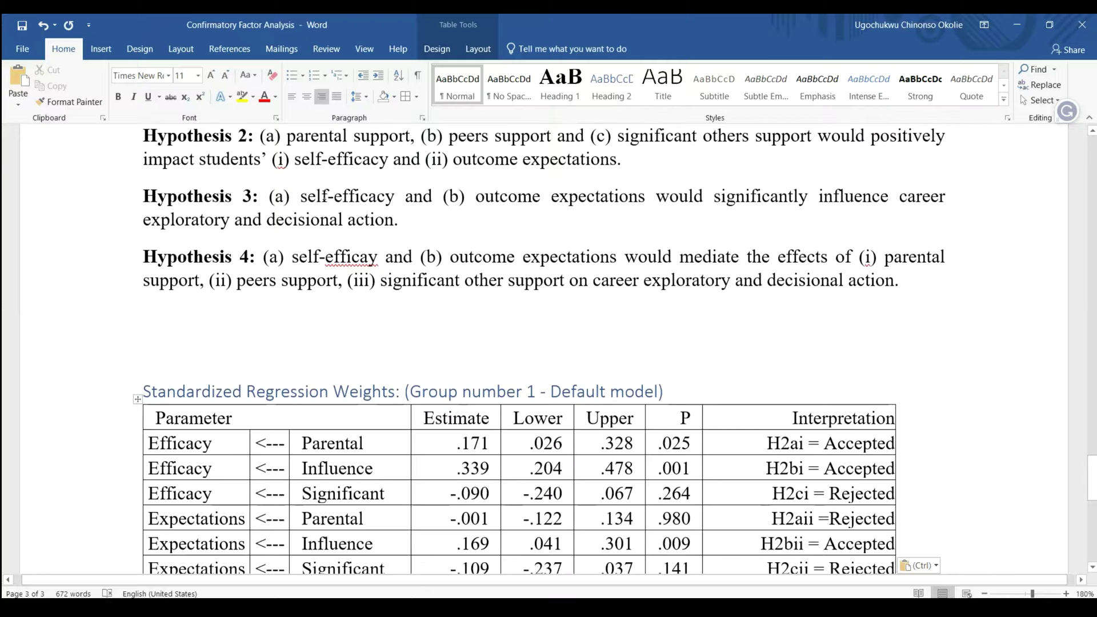
click(553, 318)
scroll(553, 318, down, 4)
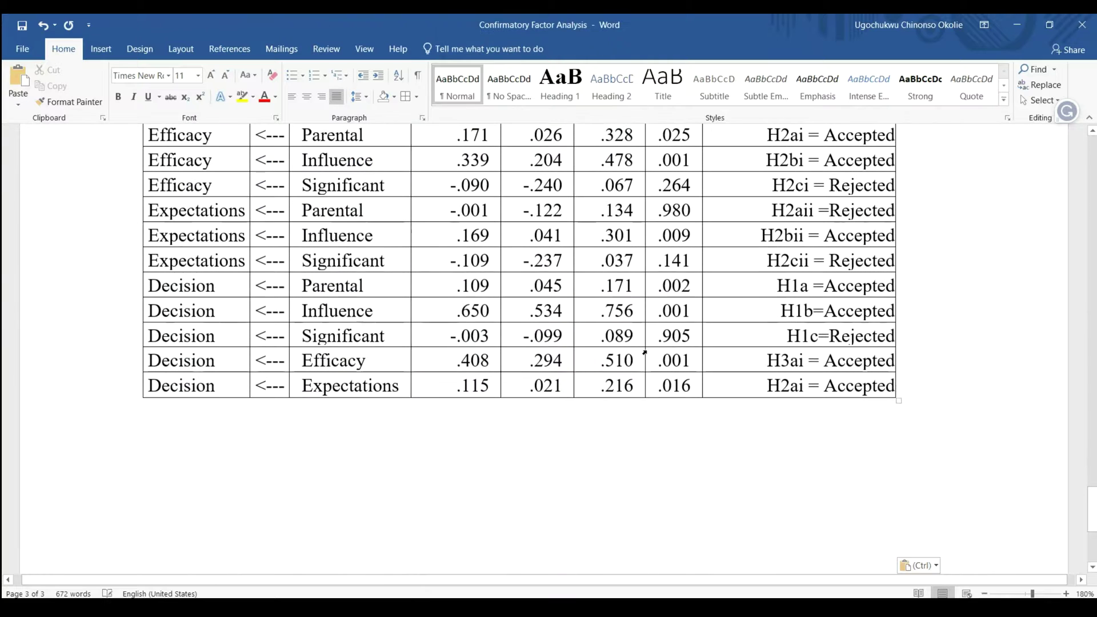
click(803, 356)
key(BackSpace)
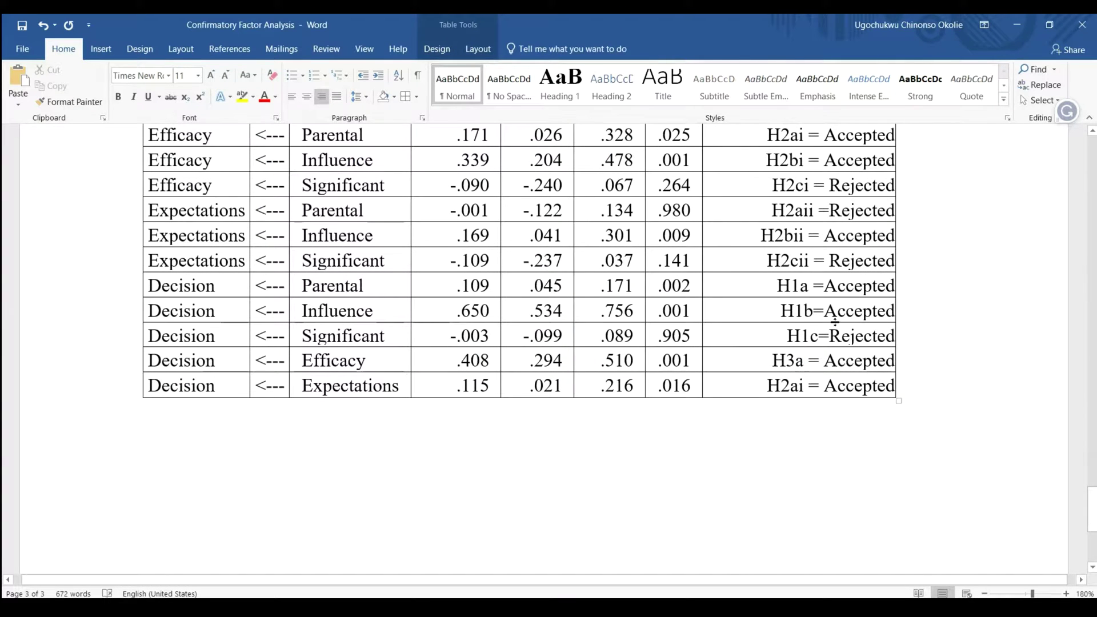
- Change the Decision <--- Expectations interpretation to "H3b = Accepted"
click(803, 383)
key(BackSpace)
key(BackSpace)
key(BackSpace)
text(b)
key(BackSpace)
text(2)
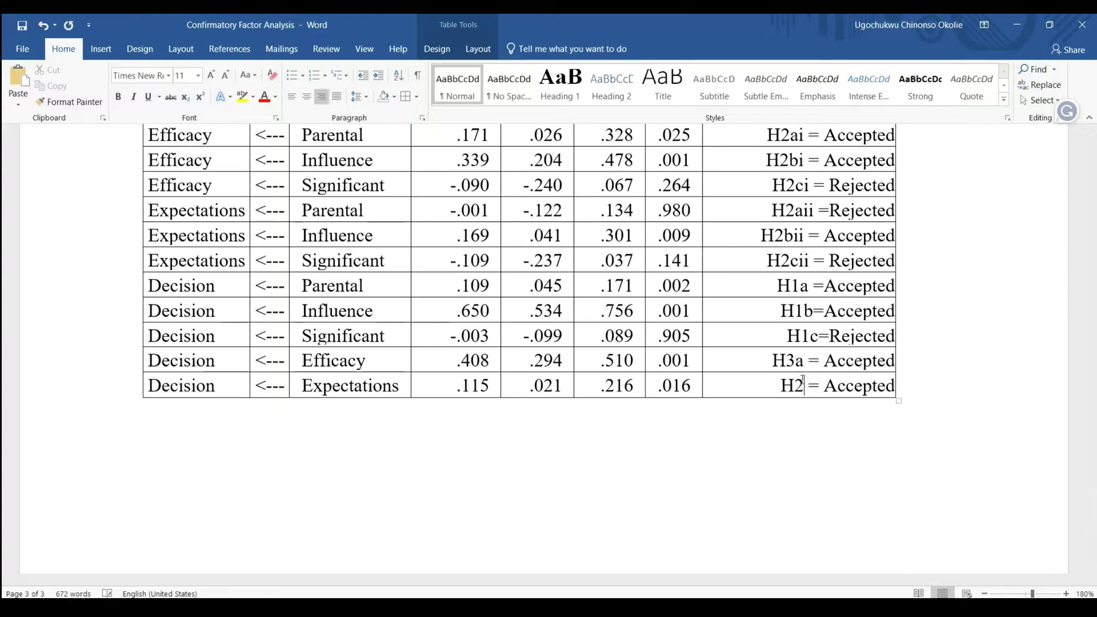
text(b)
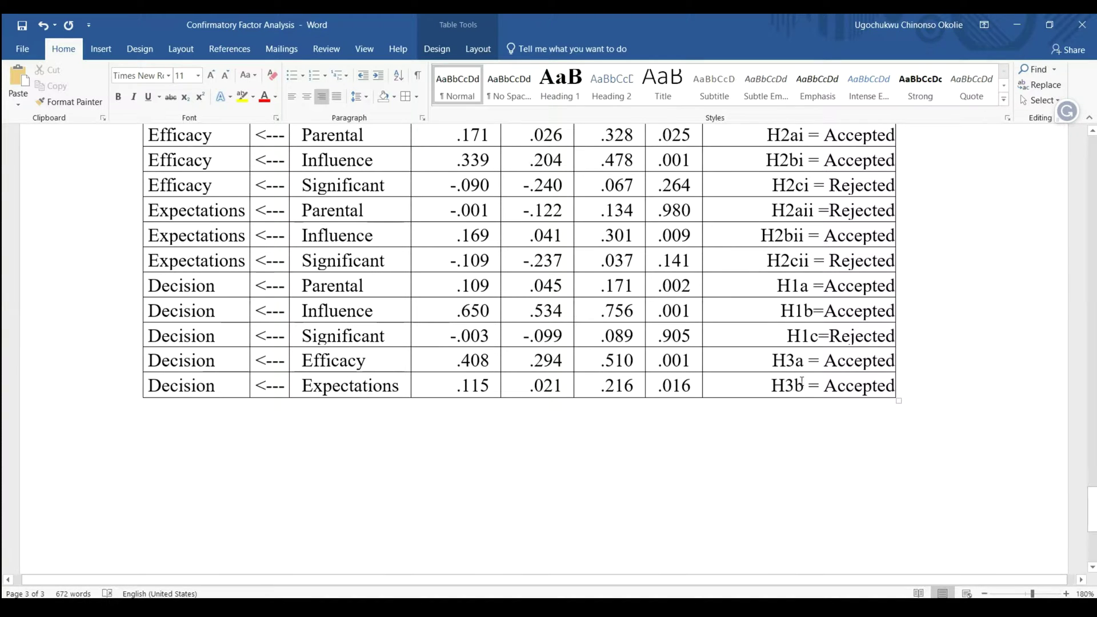
- Remove the empty lines between the Hypothesis 4 paragraph and the Standardized Regression Weights heading
scroll(581, 491, up, 3)
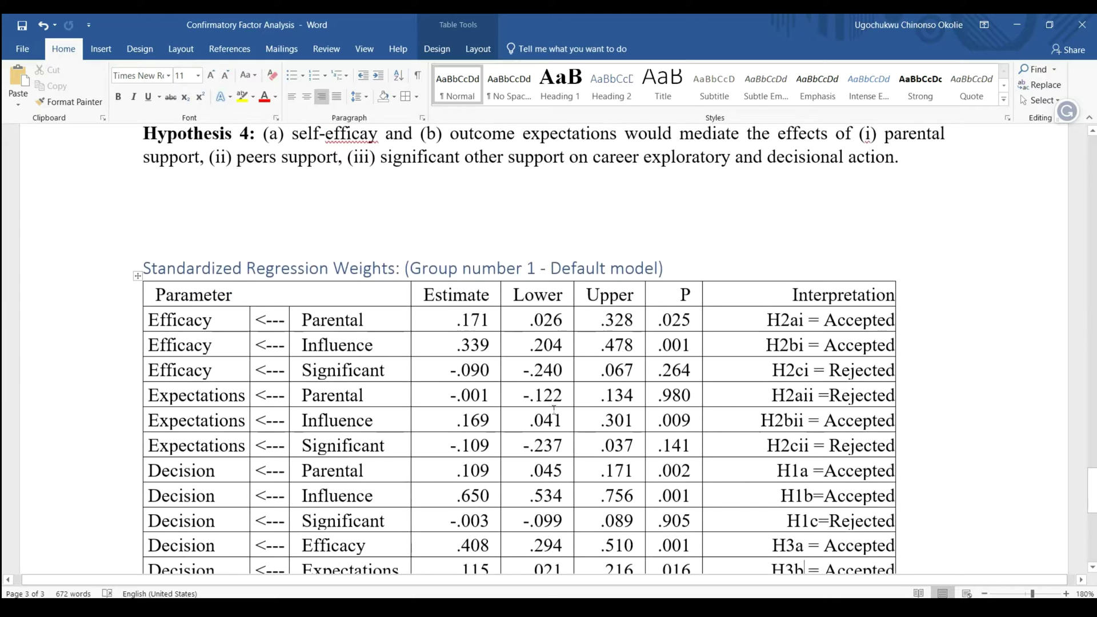
click(570, 244)
key(BackSpace)
key(BackSpace)
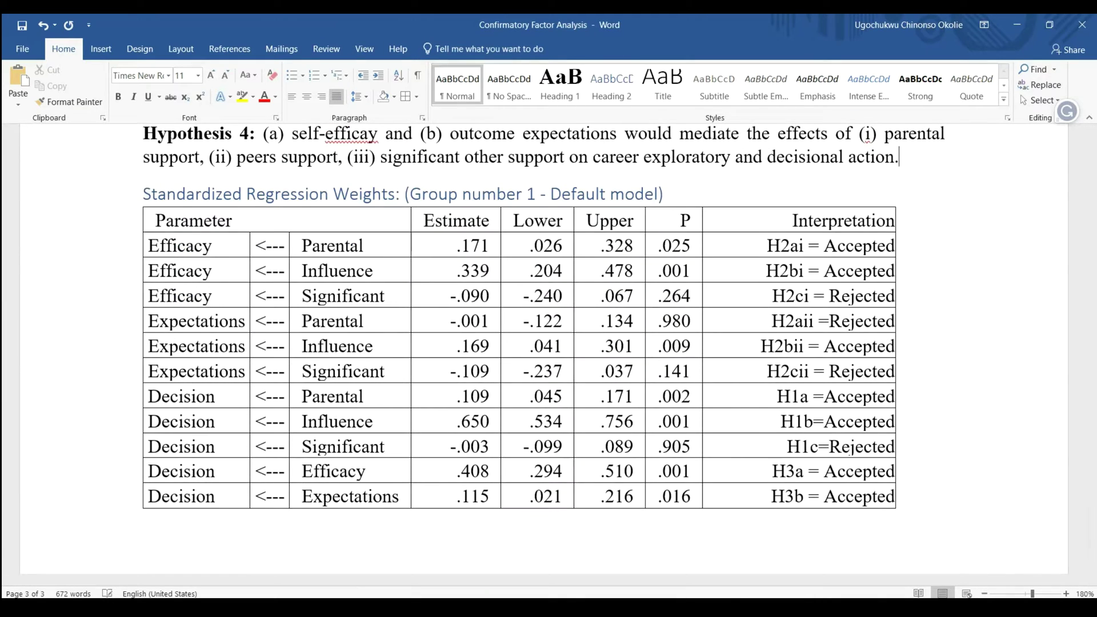
- Move the Hypothesis 4 paragraph from above the Standardized Regression Weights heading to below the table
scroll(196, 218, up, 3)
scroll(196, 217, down, 6)
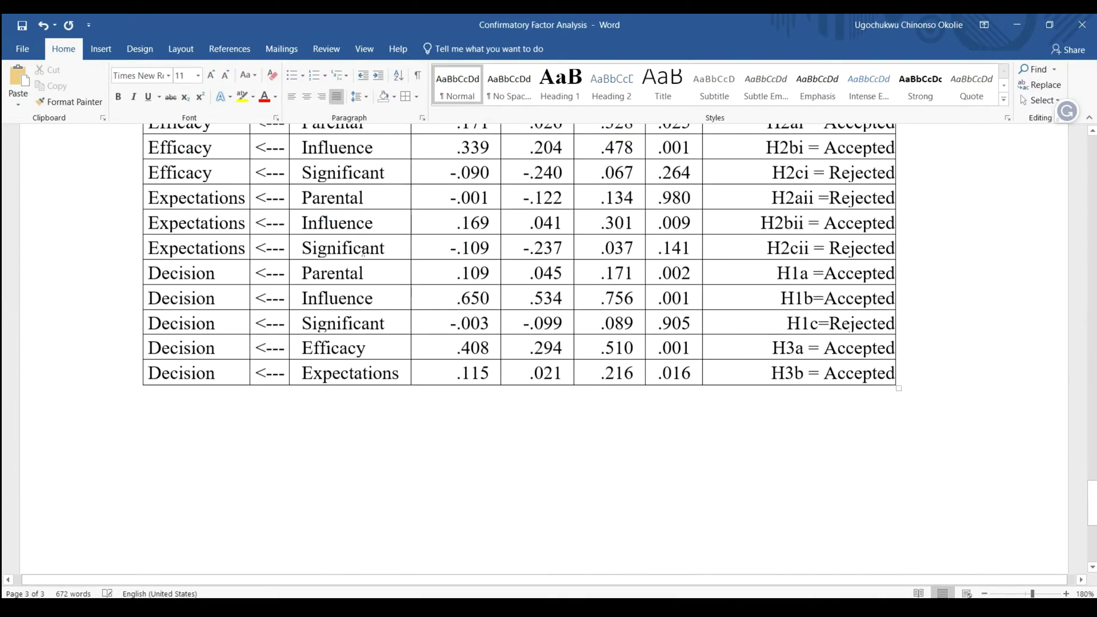
scroll(196, 217, up, 3)
drag(144, 195, 969, 232)
key(BackSpace)
scroll(921, 262, down, 7)
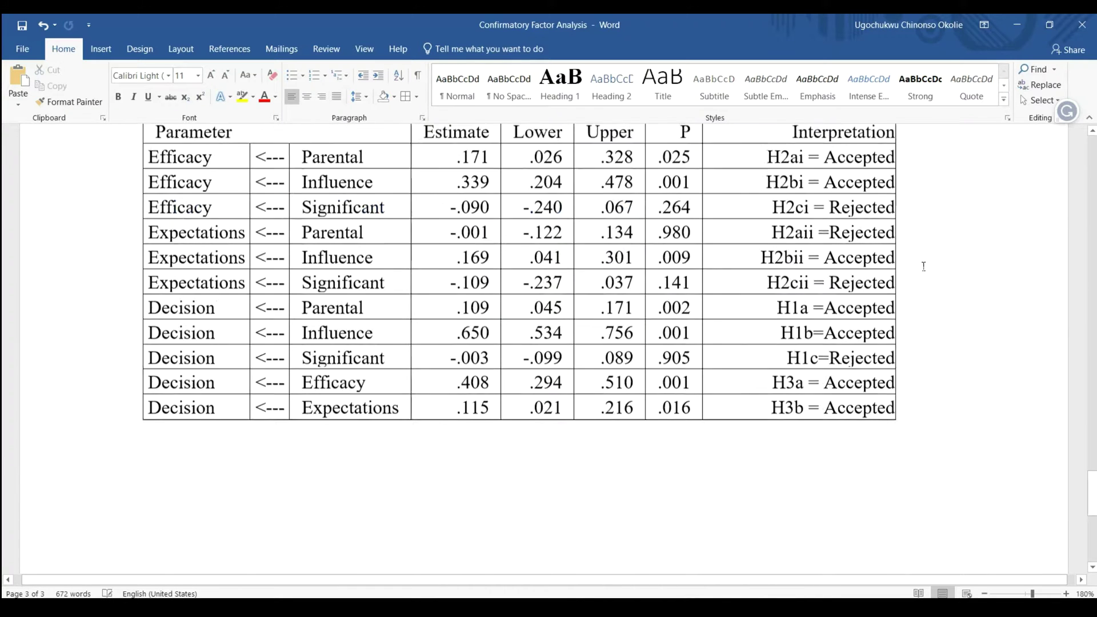
click(287, 183)
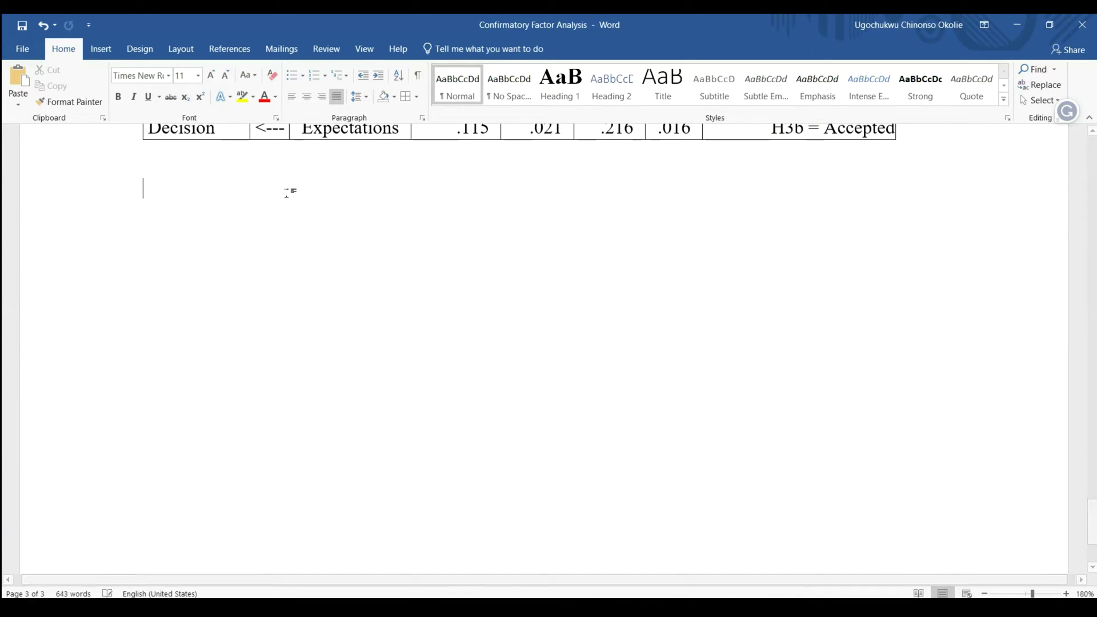
key(ctrl+v)
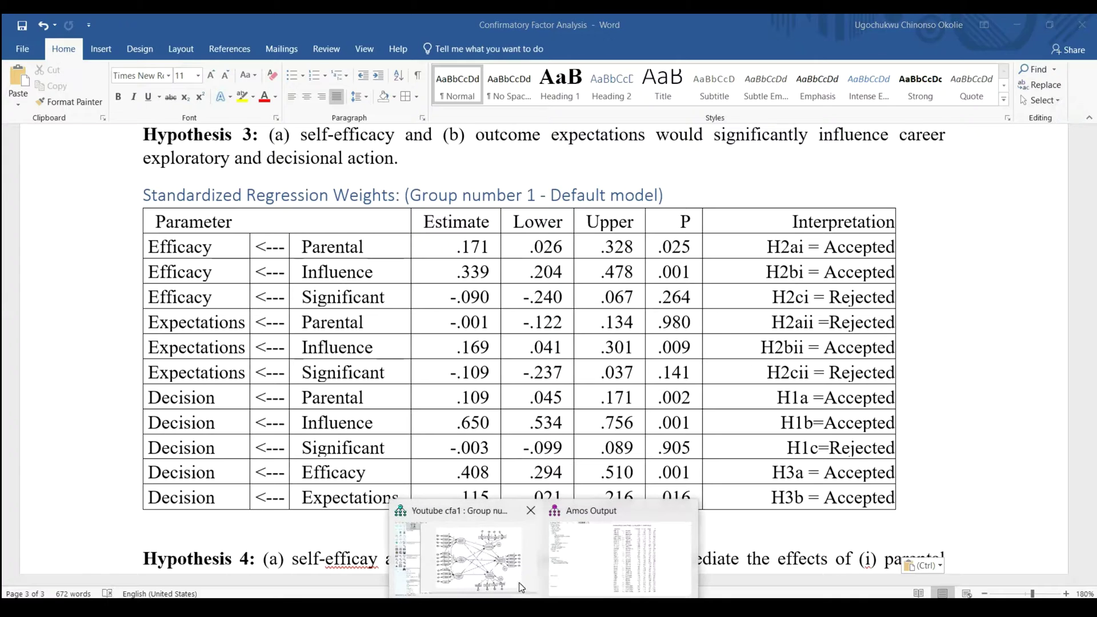
- Switch to Amos and open the text output for the Youtube cfa1 model
click(519, 582)
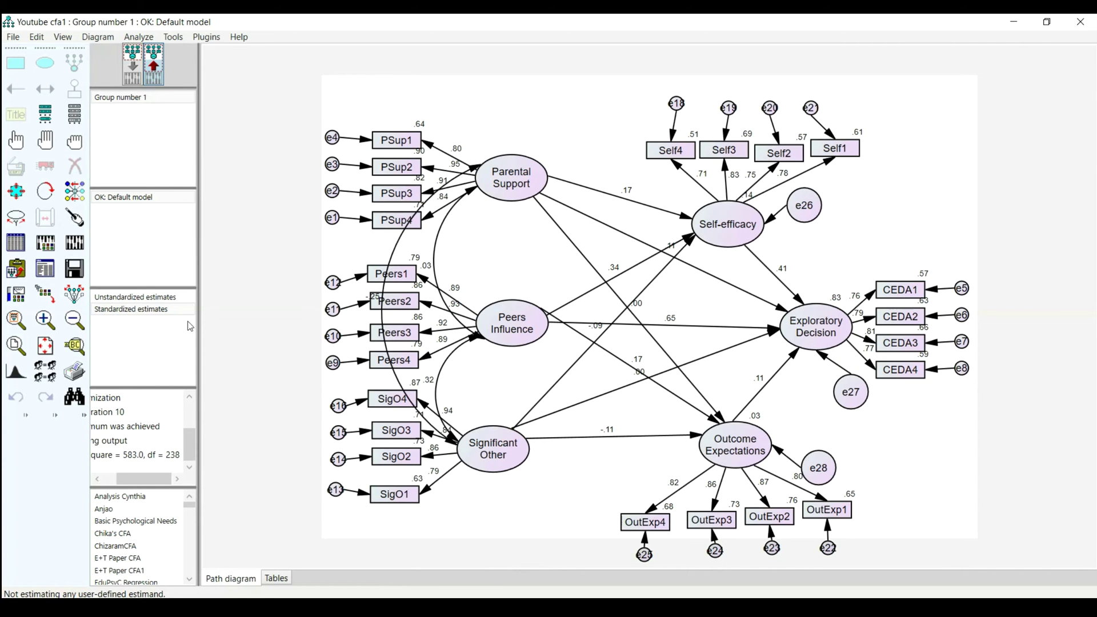
click(45, 268)
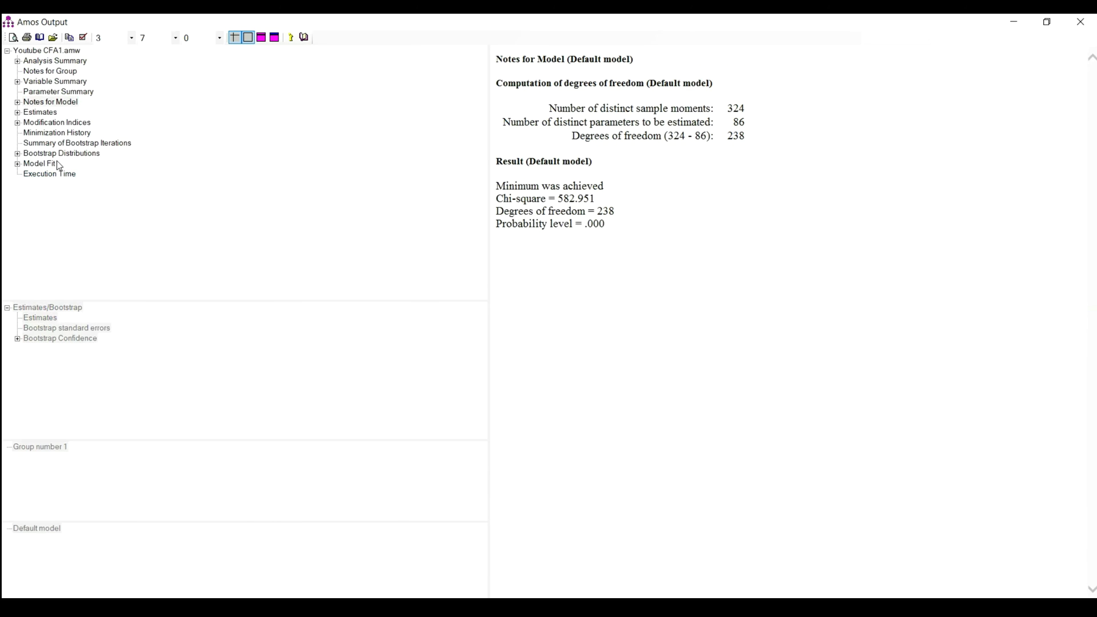